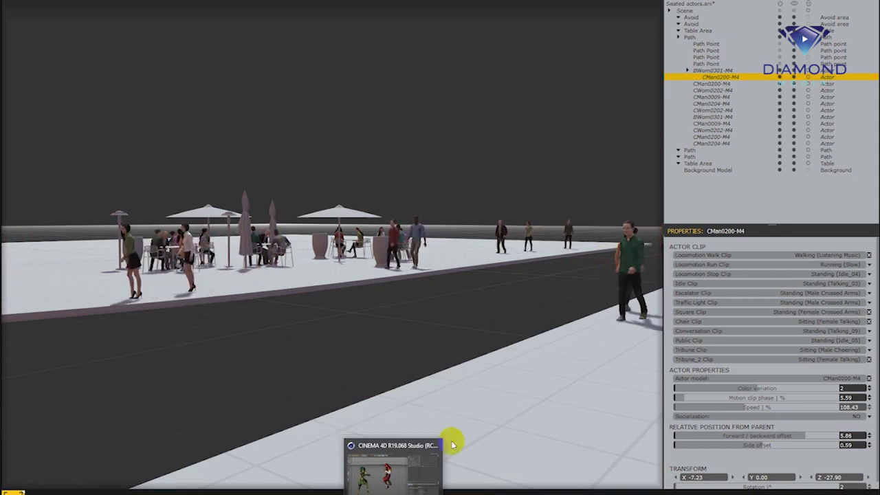
# Select the crowd Path in Anima and zoom the view in on the walking actors.
pyautogui.click(494, 391)
pyautogui.moveTo(249, 346); pyautogui.dragTo(564, 239)
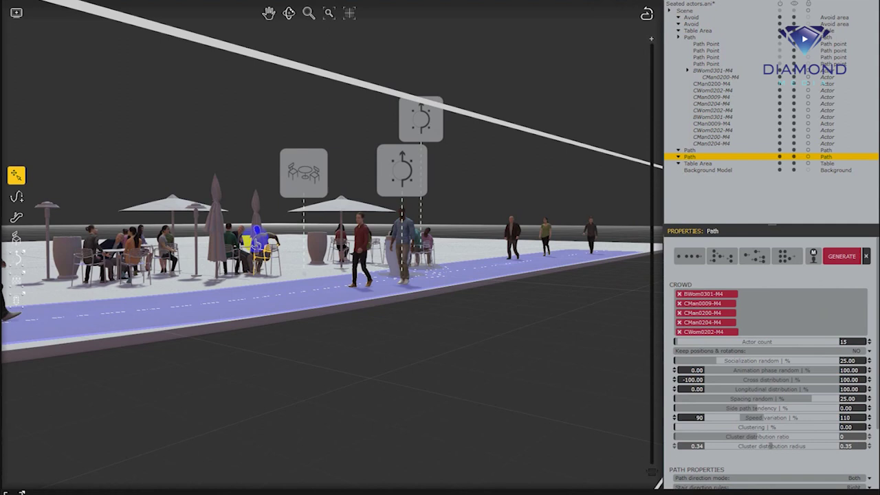
pyautogui.scroll(2, 366, 241)
pyautogui.scroll(2, 367, 240)
pyautogui.scroll(3, 367, 232)
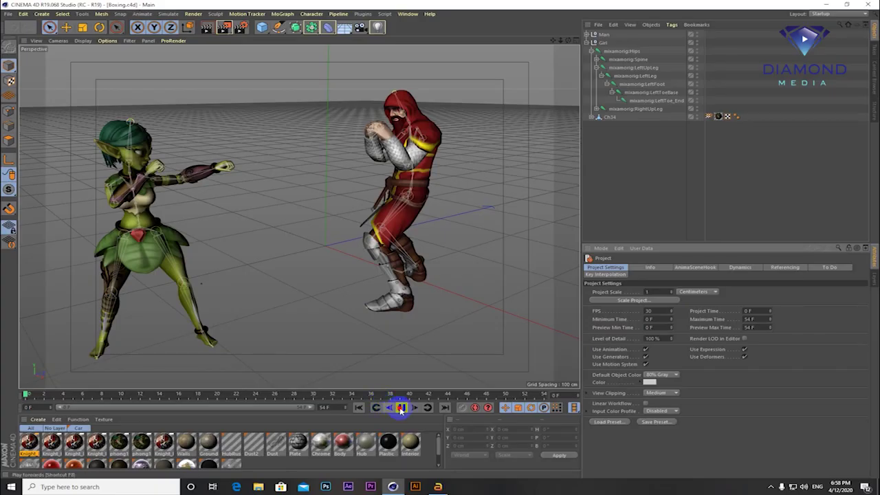
pyautogui.click(401, 408)
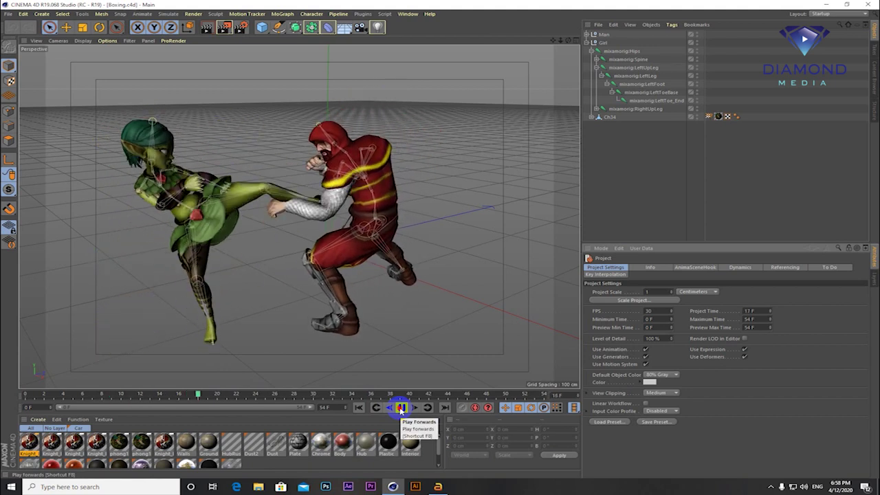
pyautogui.click(401, 409)
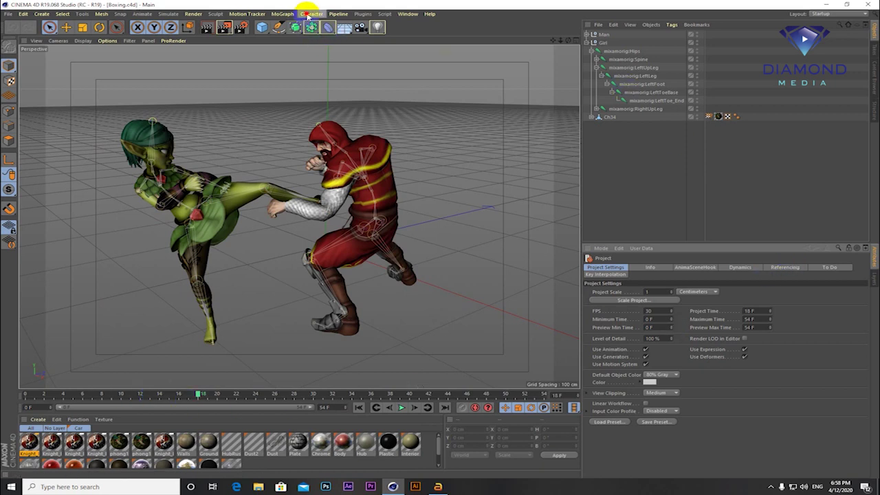
pyautogui.click(309, 16)
pyautogui.click(516, 16)
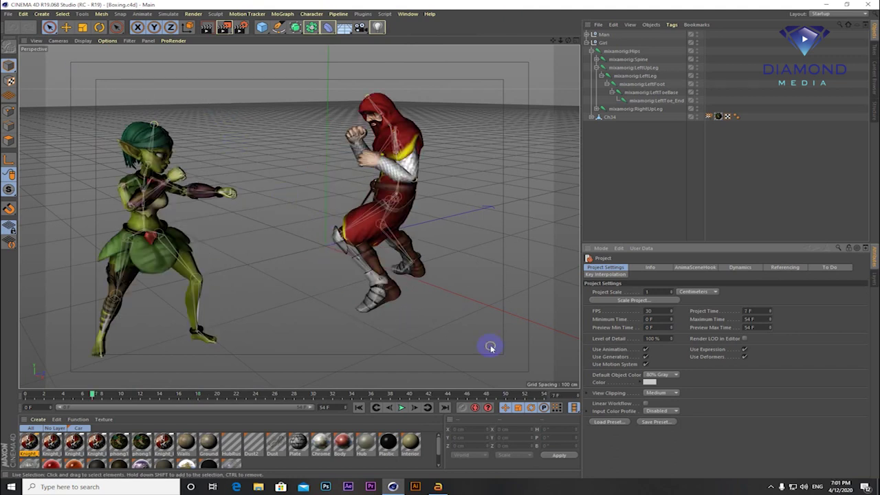
# Start a new empty project and add a Figure mannequin primitive.
pyautogui.click(10, 15)
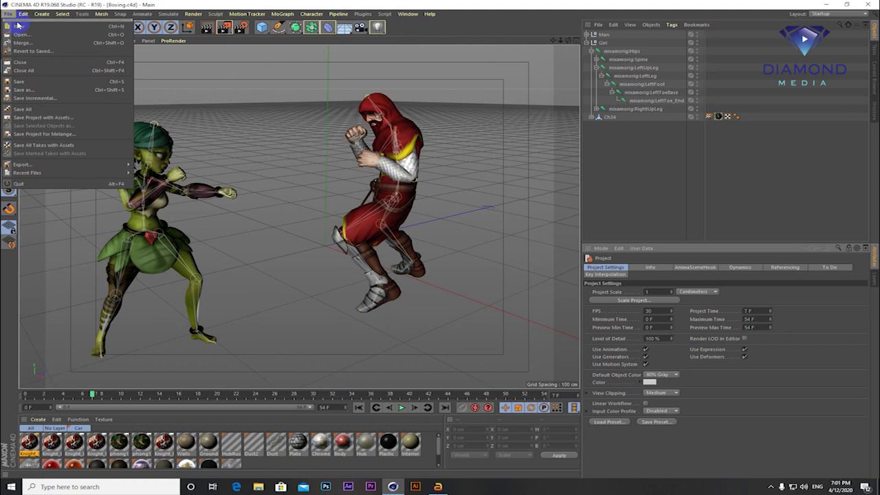
pyautogui.click(21, 22)
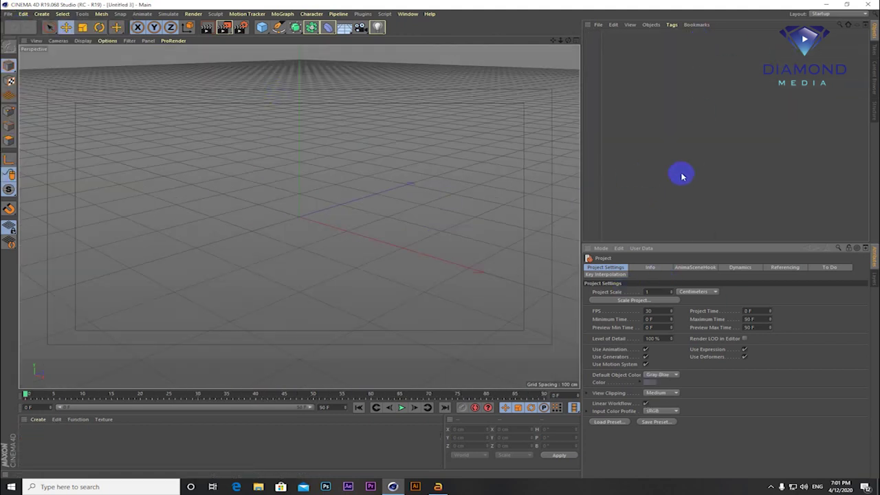
pyautogui.click(262, 28)
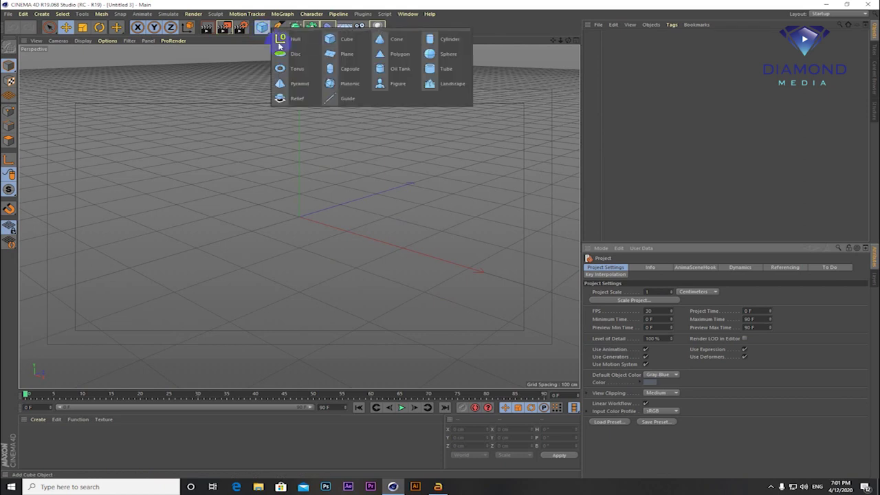
pyautogui.click(382, 85)
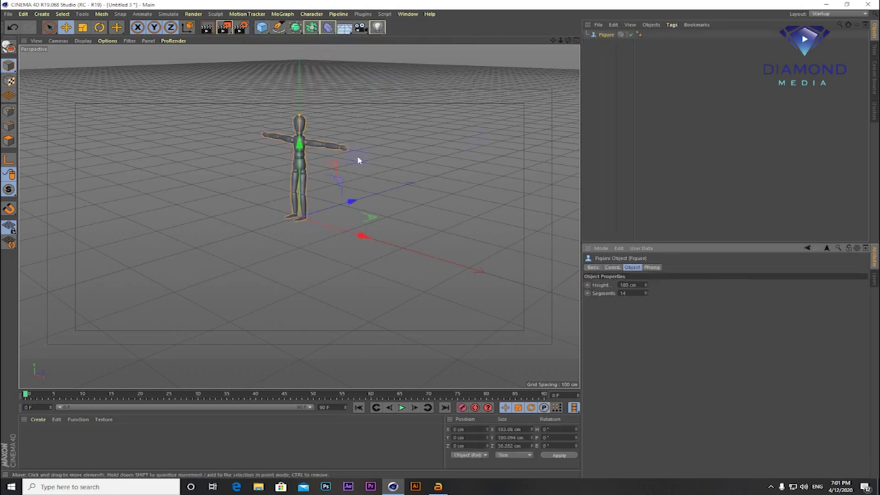
# Orbit, zoom and pan to a centred front view of the Figure.
pyautogui.scroll(4, 357, 160)
pyautogui.moveTo(303, 167)
pyautogui.keyDown('alt'); pyautogui.mouseDown()
pyautogui.moveTo(365, 257)
pyautogui.moveTo(389, 250)
pyautogui.mouseUp(); pyautogui.keyUp('alt')
pyautogui.keyDown('alt'); pyautogui.moveTo(400, 213); pyautogui.dragTo(388, 226); pyautogui.keyUp('alt')
pyautogui.scroll(-1, 388, 226)
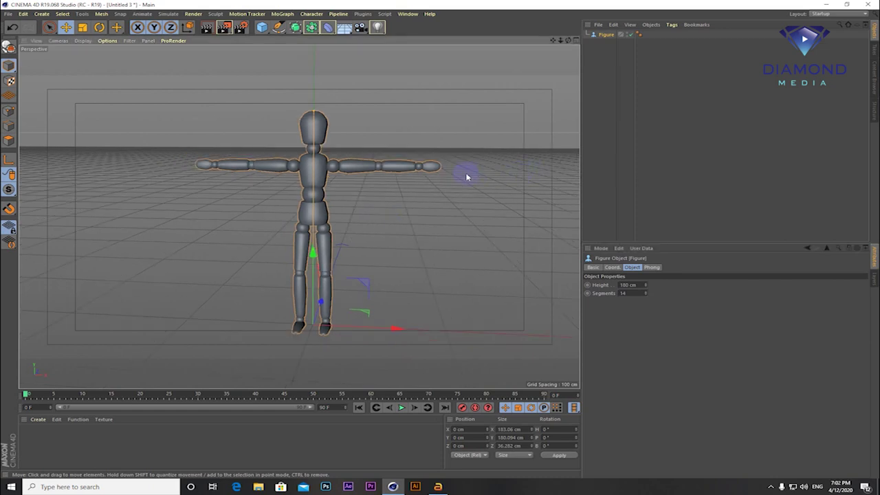
pyautogui.scroll(-1, 412, 178)
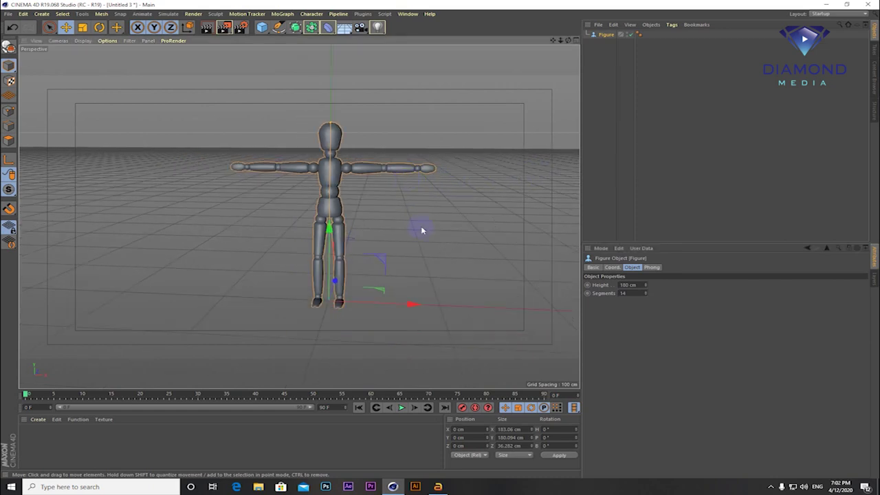
pyautogui.keyDown('alt'); pyautogui.moveTo(423, 231); pyautogui.dragTo(387, 222, button='middle'); pyautogui.keyUp('alt')
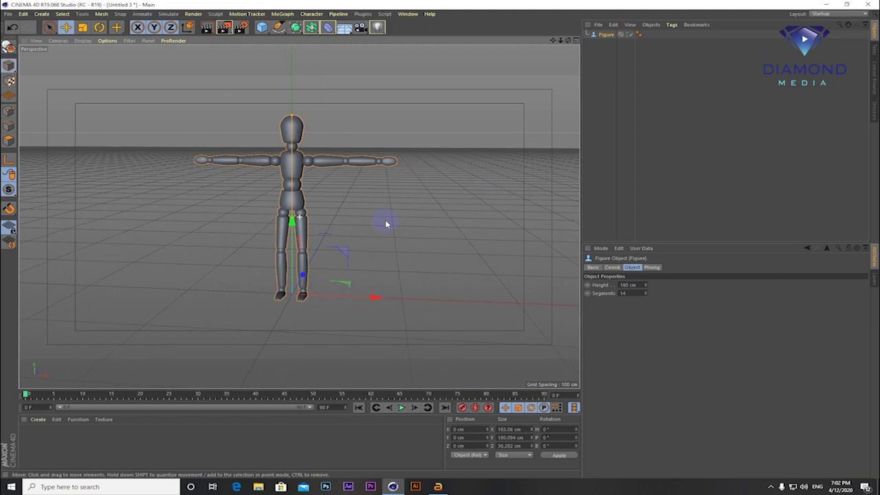
# Add a Character rig object with the Advanced Biped template and view it at an angle.
pyautogui.click(311, 14)
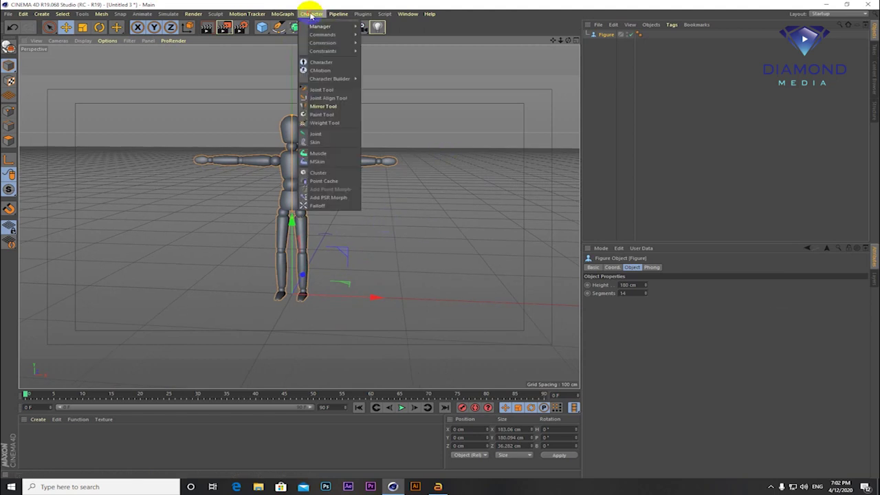
pyautogui.click(319, 62)
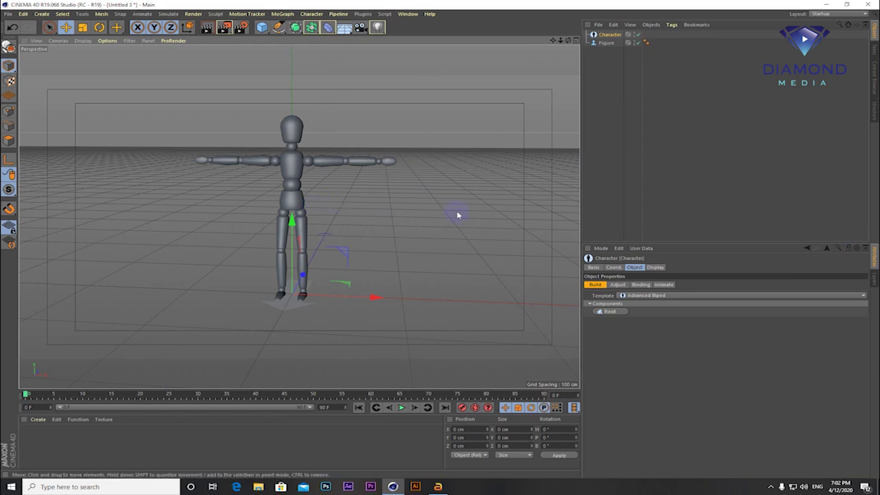
pyautogui.scroll(1, 440, 217)
pyautogui.scroll(1, 426, 216)
pyautogui.scroll(1, 427, 218)
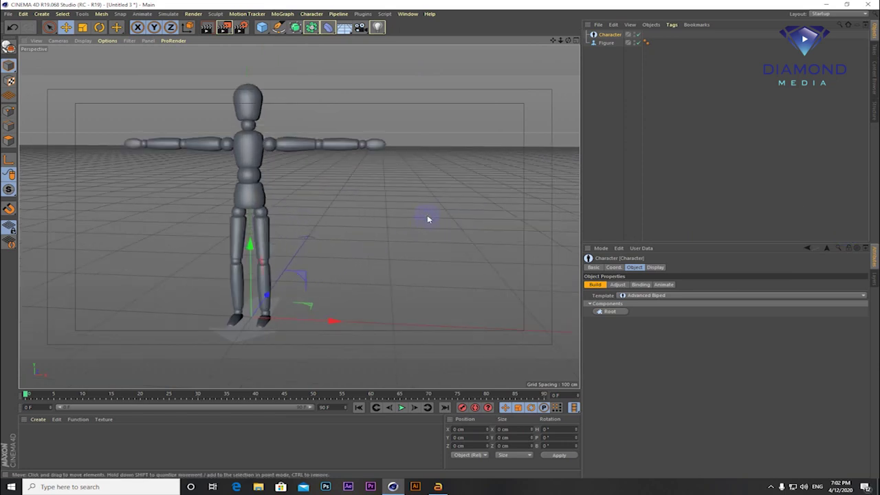
pyautogui.moveTo(417, 261)
pyautogui.keyDown('alt'); pyautogui.mouseDown()
pyautogui.moveTo(380, 265)
pyautogui.moveTo(383, 245)
pyautogui.moveTo(575, 202)
pyautogui.mouseUp(); pyautogui.keyUp('alt')
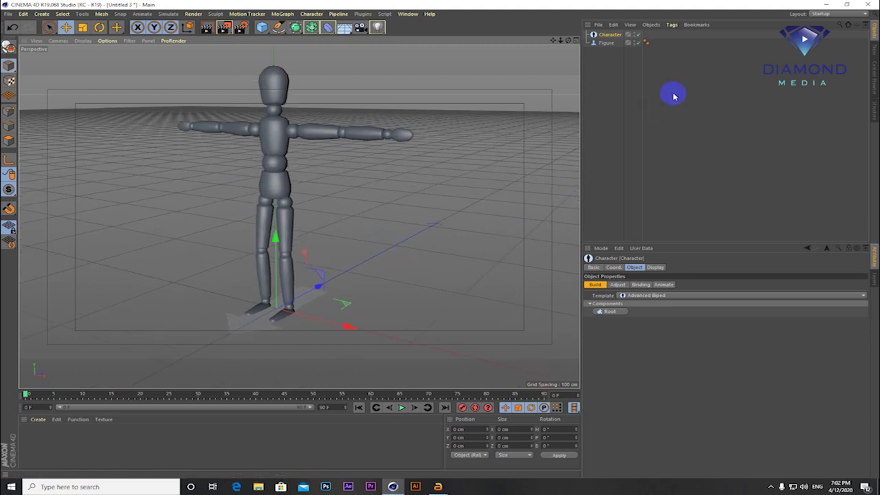
# Hide the Figure mesh in the viewport and select the Character object.
pyautogui.click(606, 42)
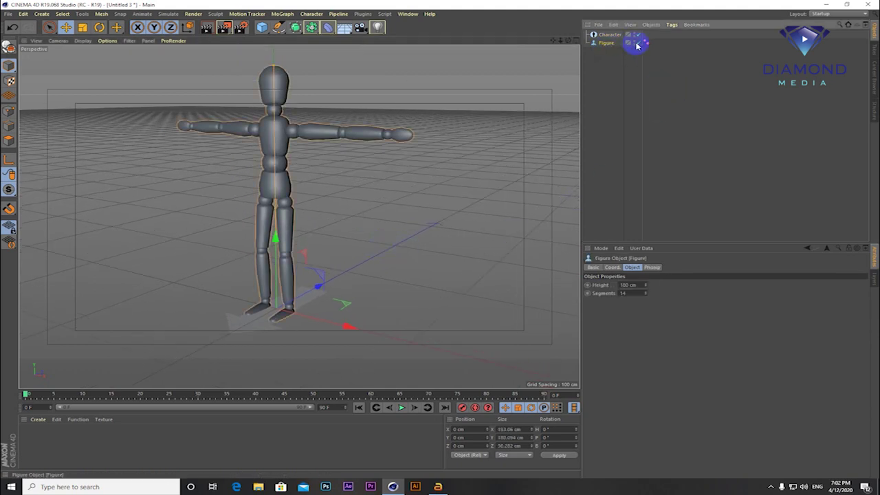
pyautogui.click(637, 43)
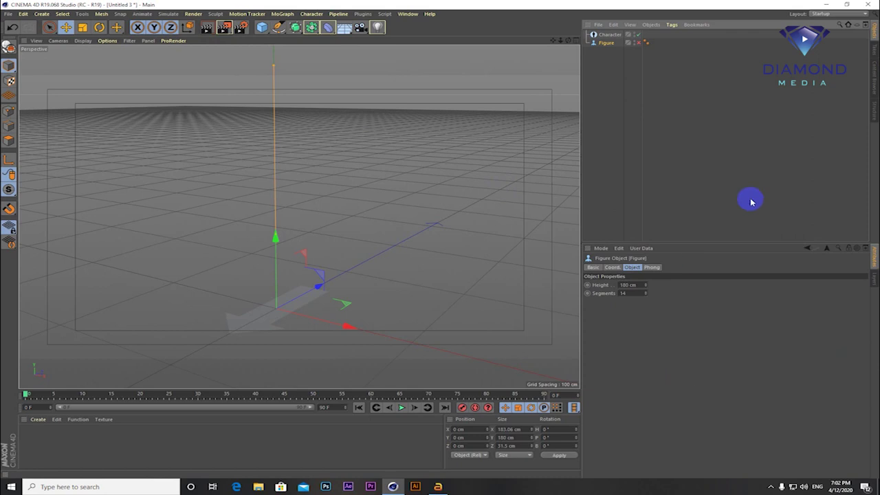
pyautogui.click(612, 35)
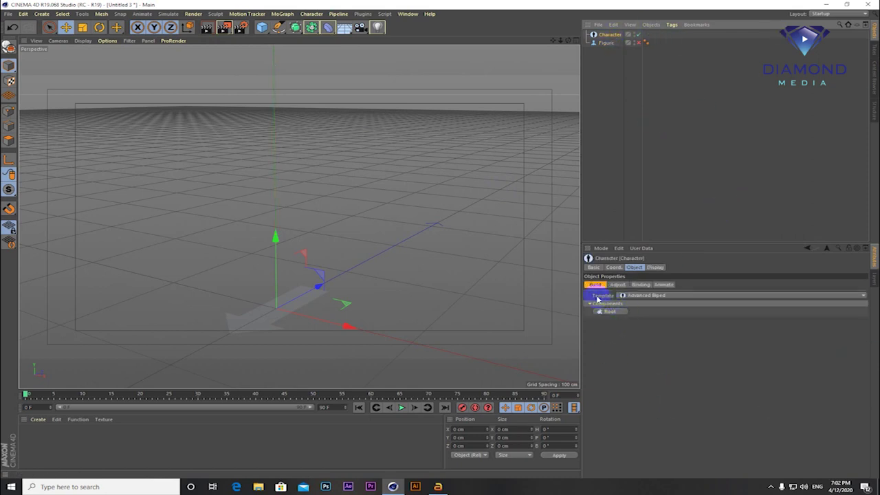
# Change the Character template from Advanced Biped to Biped and add a Root component.
pyautogui.click(645, 296)
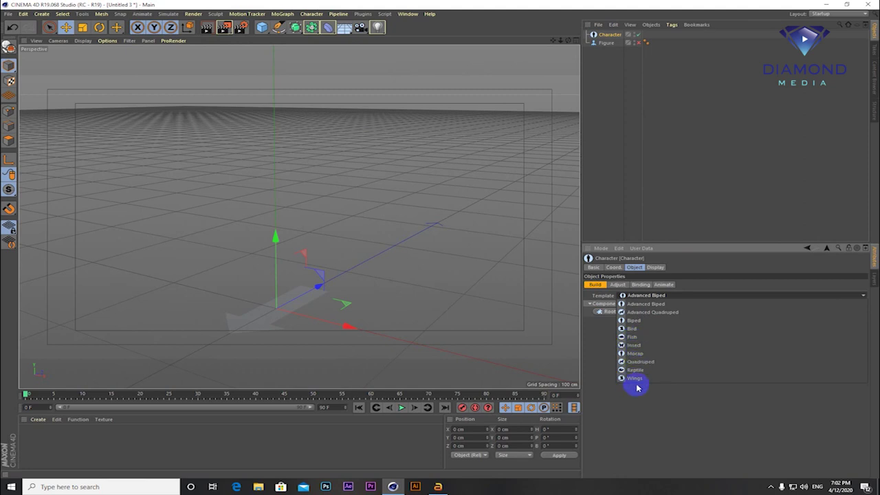
pyautogui.click(632, 321)
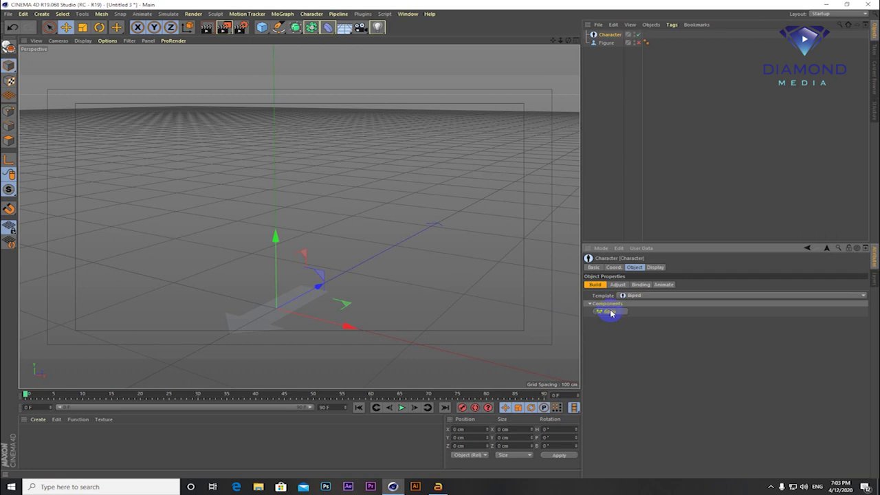
pyautogui.click(611, 313)
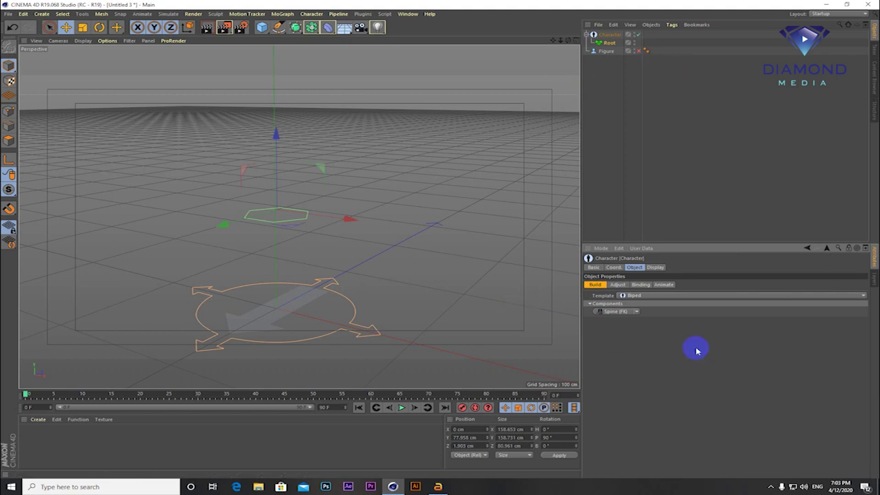
# Add a Spine under Root and attach Arm (FK) components to it.
pyautogui.click(611, 313)
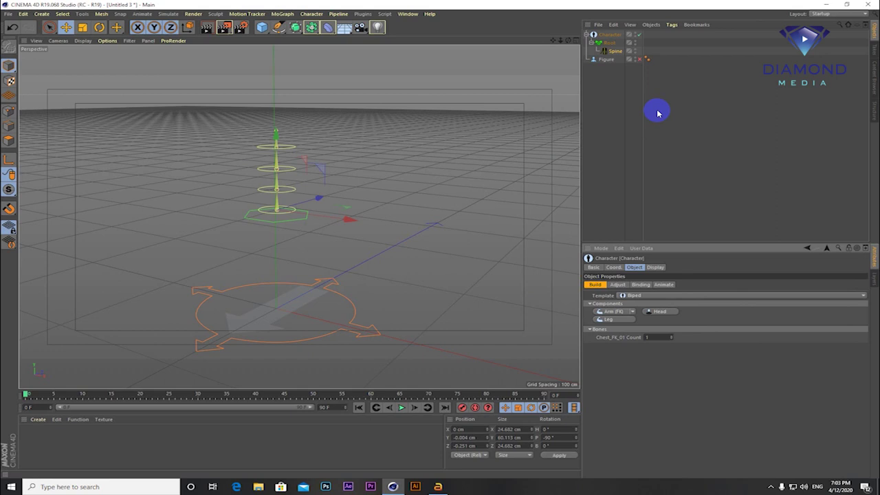
pyautogui.click(623, 315)
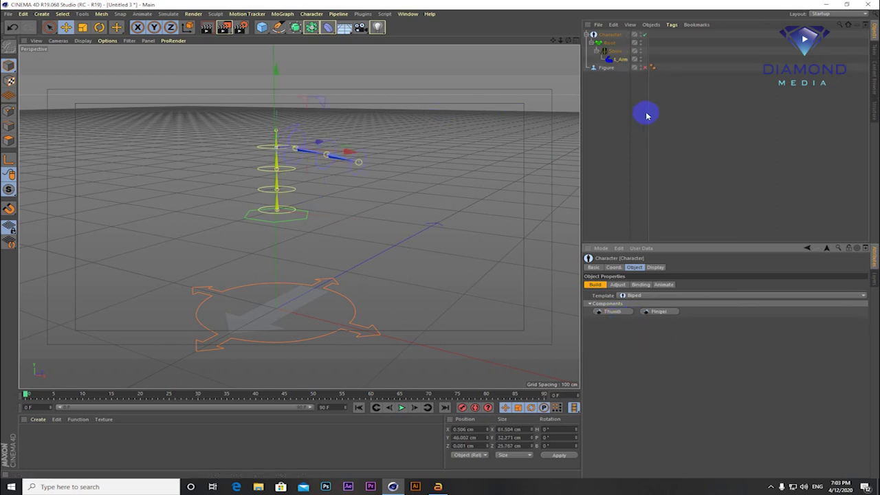
pyautogui.click(615, 54)
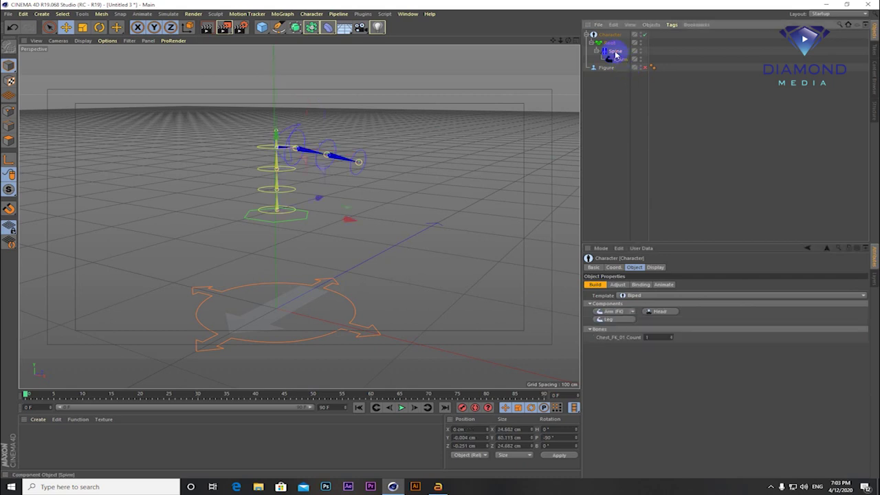
pyautogui.click(632, 313)
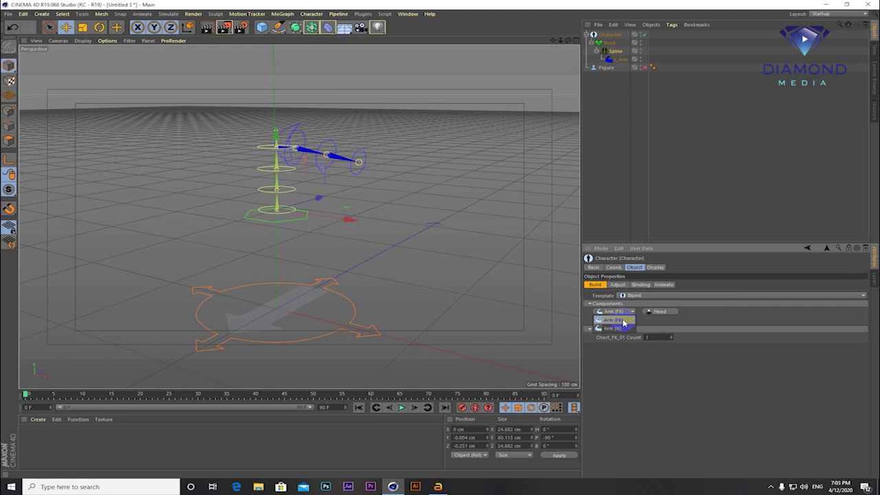
pyautogui.click(620, 321)
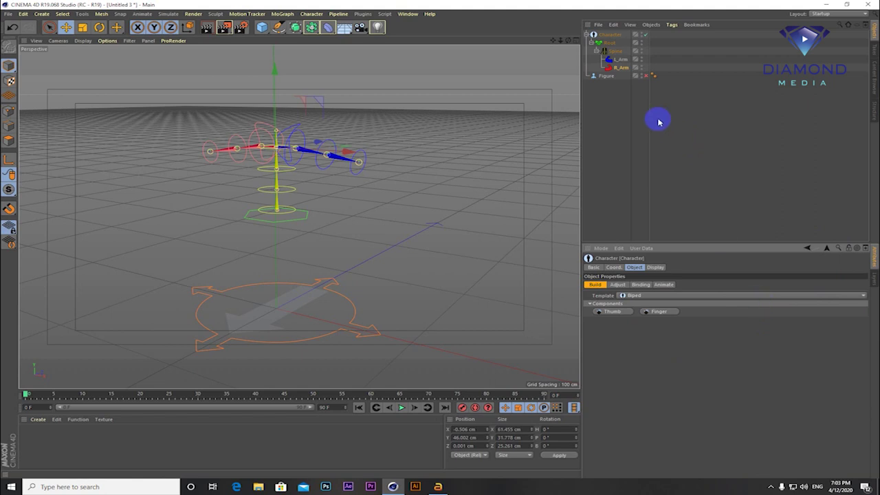
# Attach a left leg, a right leg and a Head to the Spine.
pyautogui.click(614, 50)
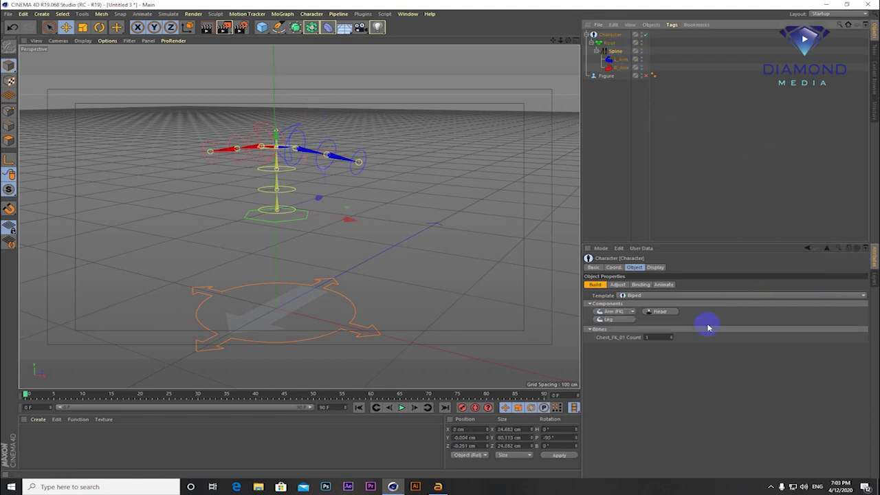
pyautogui.click(608, 319)
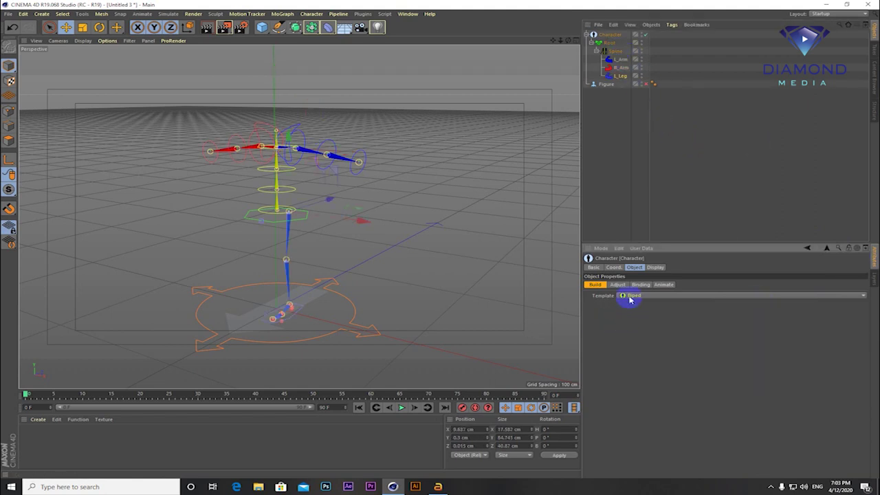
pyautogui.click(614, 51)
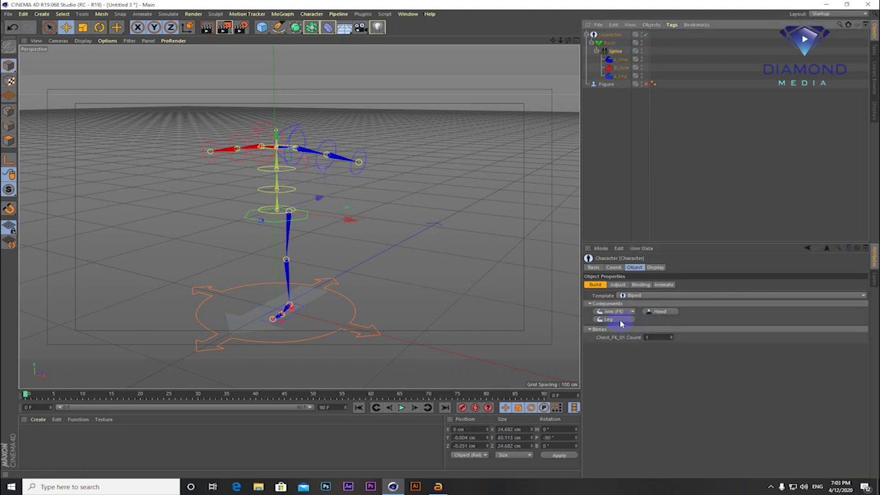
pyautogui.click(620, 320)
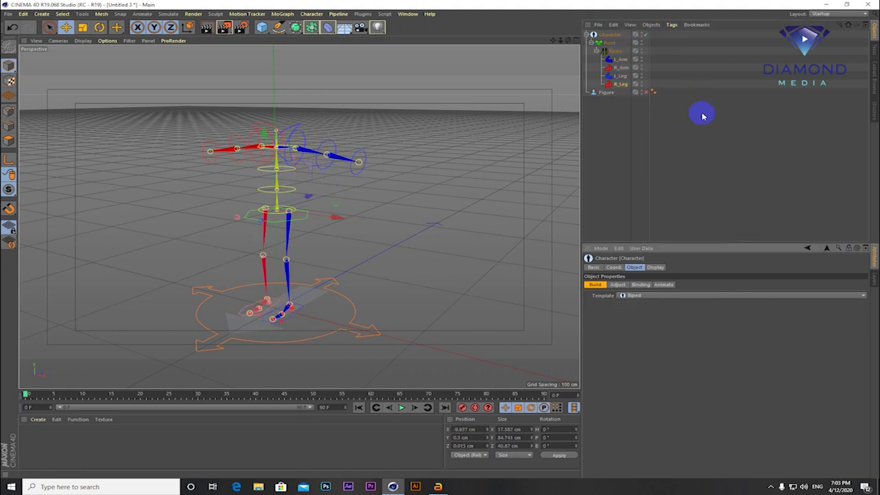
pyautogui.click(616, 52)
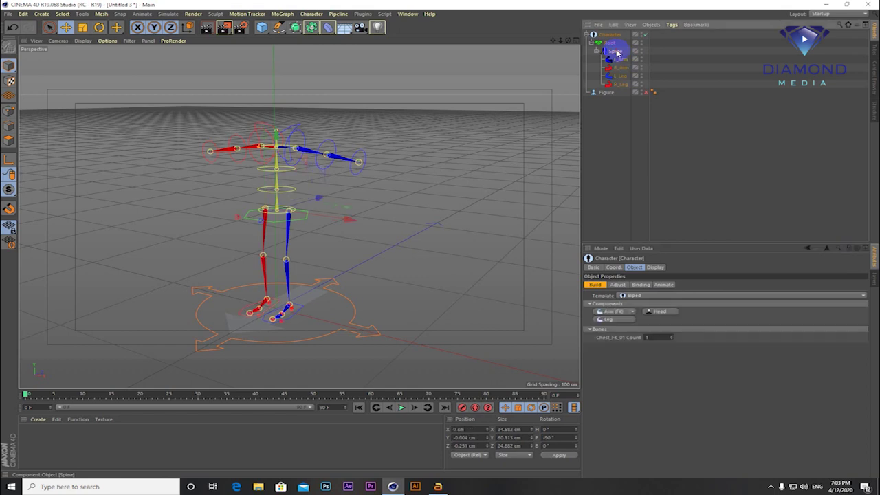
pyautogui.click(665, 312)
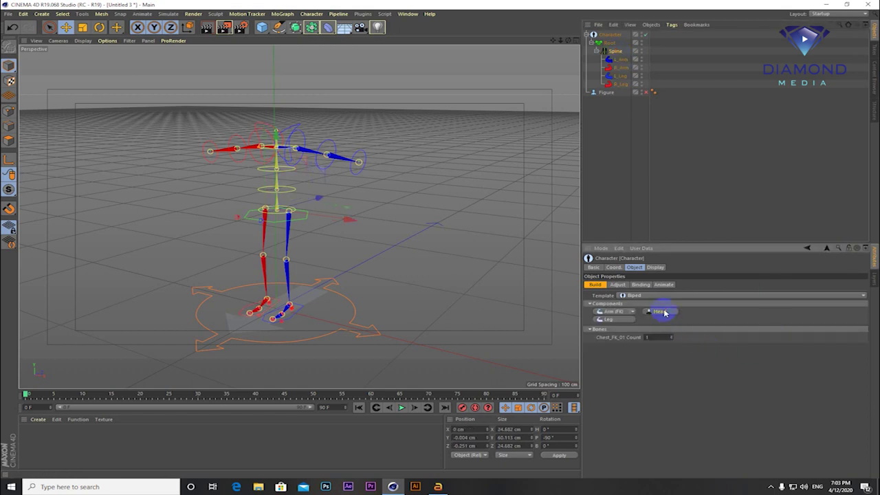
# Orbit to face the rig frontally and make the Figure mesh visible again.
pyautogui.moveTo(311, 208)
pyautogui.keyDown('alt'); pyautogui.mouseDown()
pyautogui.moveTo(481, 200)
pyautogui.moveTo(349, 201)
pyautogui.moveTo(364, 199)
pyautogui.moveTo(375, 181)
pyautogui.moveTo(367, 190)
pyautogui.mouseUp(); pyautogui.keyUp('alt')
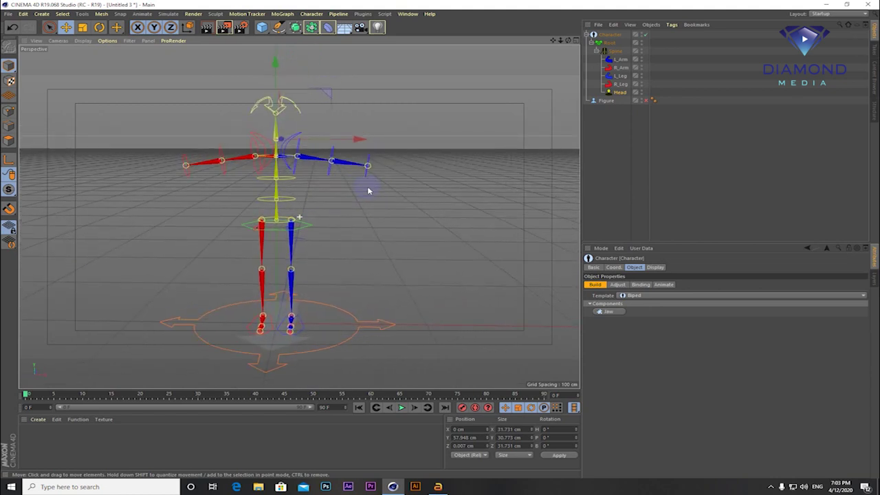
pyautogui.click(645, 100)
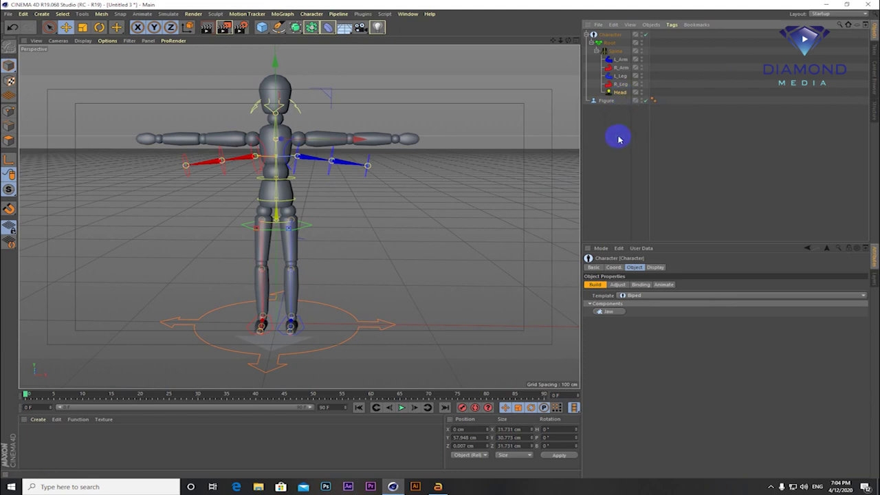
# Scale the Figure mesh to about 165 cm so it matches the biped rig.
pyautogui.click(608, 101)
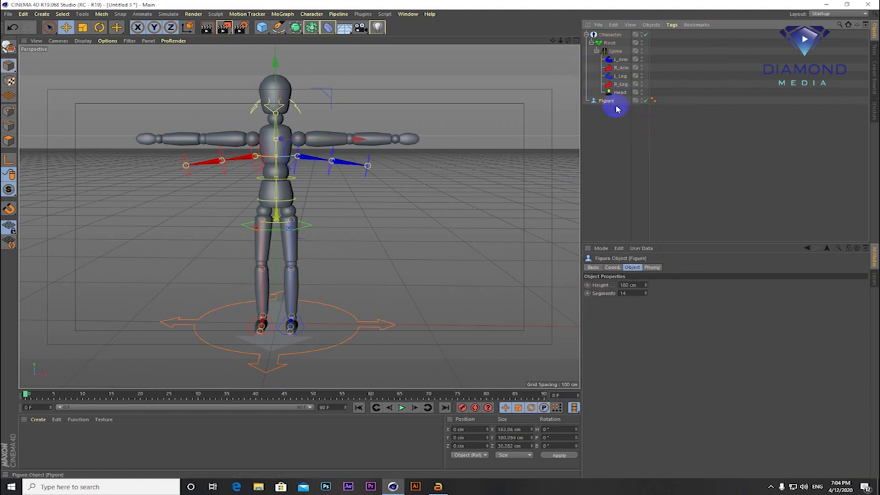
pyautogui.click(82, 28)
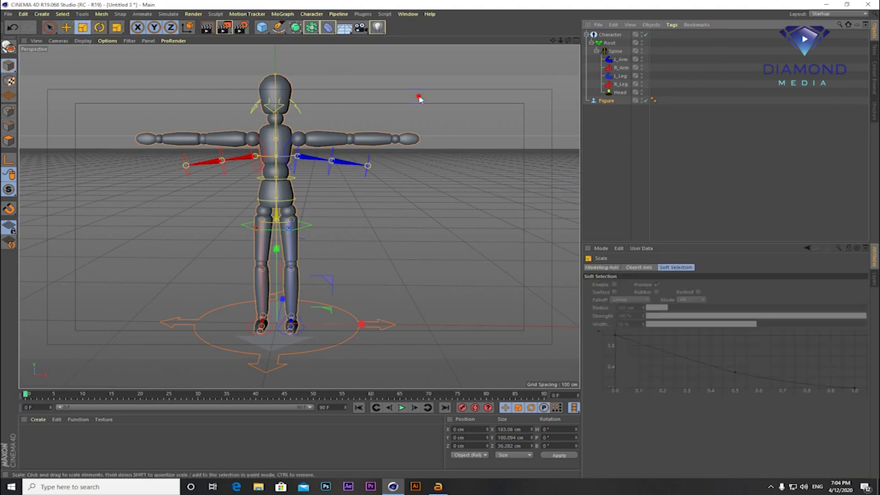
pyautogui.moveTo(418, 98); pyautogui.dragTo(407, 125)
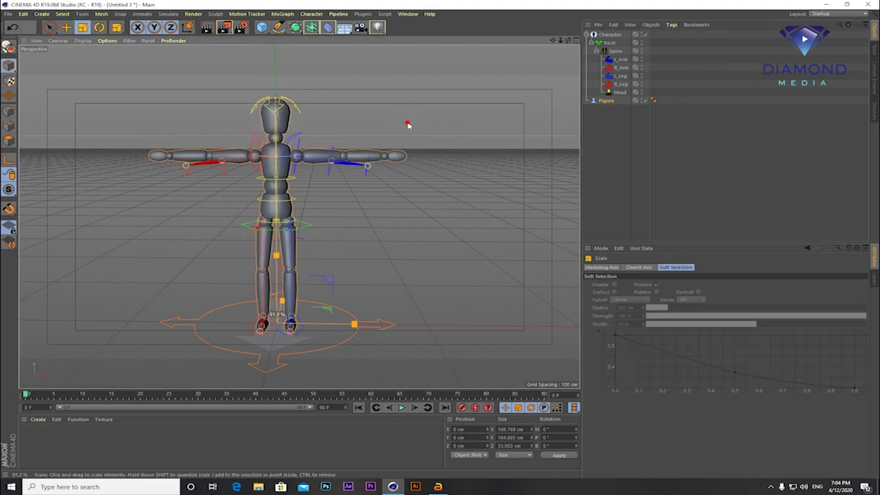
pyautogui.moveTo(407, 124); pyautogui.dragTo(405, 150)
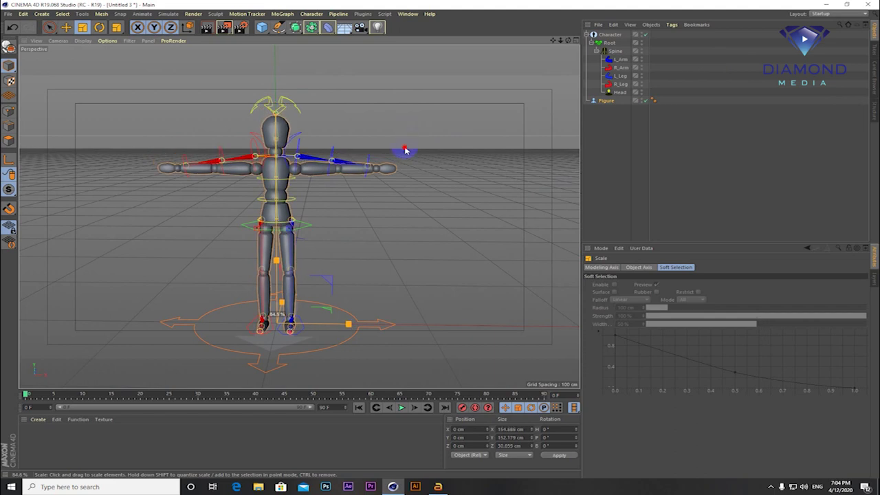
pyautogui.moveTo(405, 150); pyautogui.dragTo(427, 137)
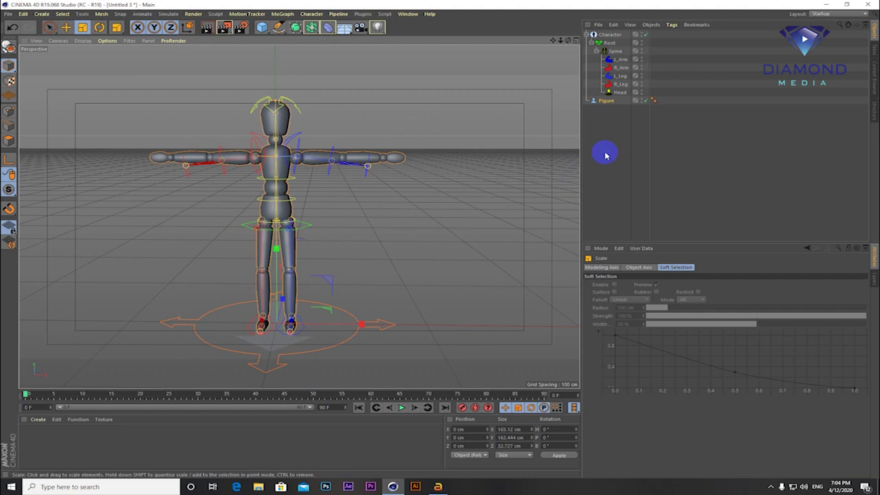
pyautogui.moveTo(397, 222)
pyautogui.keyDown('alt'); pyautogui.mouseDown()
pyautogui.moveTo(227, 213)
pyautogui.moveTo(321, 200)
pyautogui.moveTo(416, 226)
pyautogui.moveTo(339, 157)
pyautogui.mouseUp(); pyautogui.keyUp('alt')
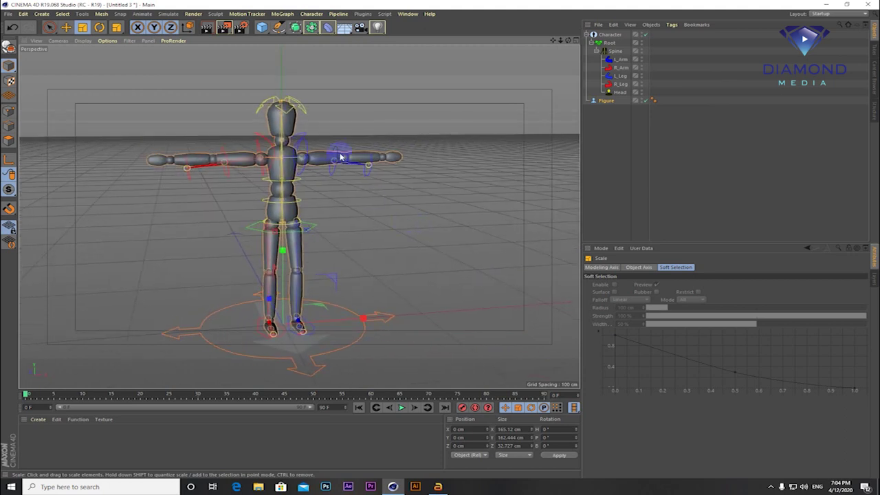
pyautogui.scroll(2, 371, 190)
pyautogui.scroll(2, 370, 190)
pyautogui.moveTo(370, 190)
pyautogui.keyDown('alt'); pyautogui.mouseDown()
pyautogui.moveTo(362, 206)
pyautogui.moveTo(338, 208)
pyautogui.mouseUp(); pyautogui.keyUp('alt')
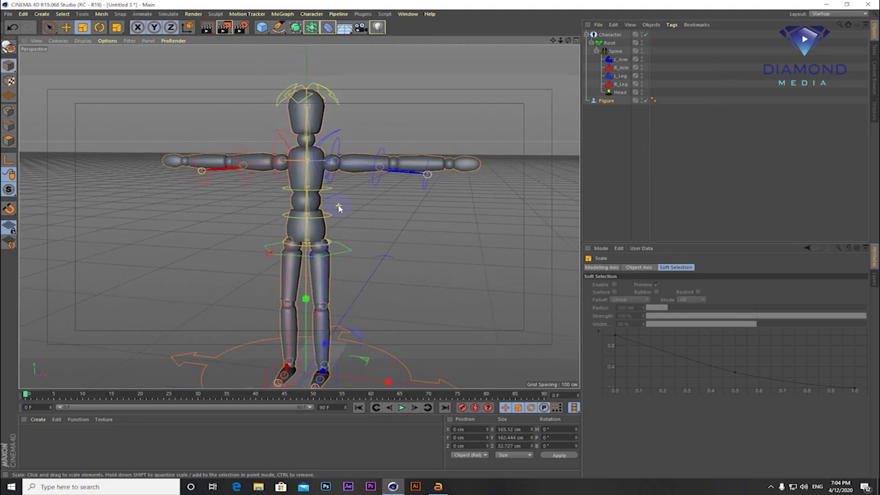
pyautogui.keyDown('alt'); pyautogui.moveTo(390, 241); pyautogui.dragTo(386, 207); pyautogui.keyUp('alt')
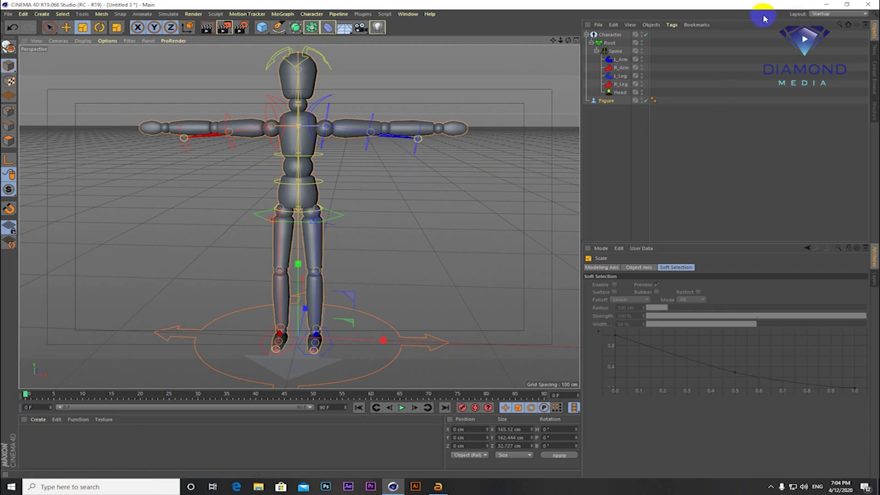
pyautogui.click(610, 44)
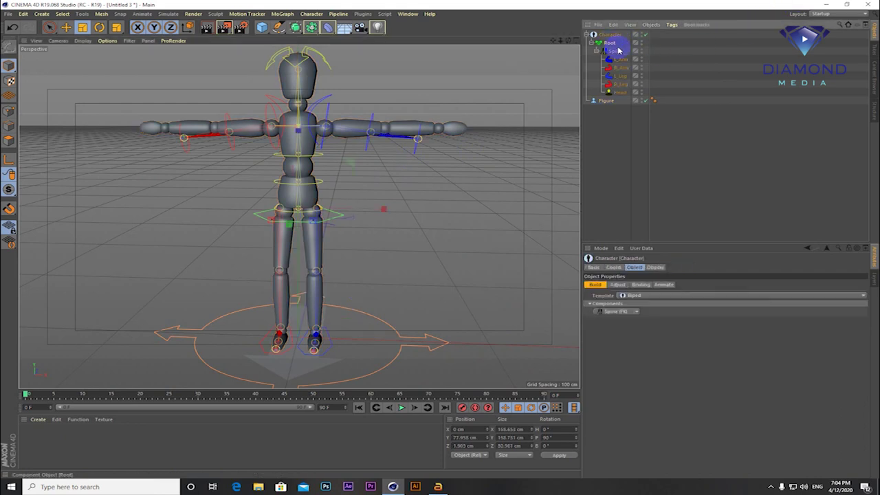
# In adjust mode, move the hip, left shoulder, elbow and hand joints onto the Figure.
pyautogui.click(618, 285)
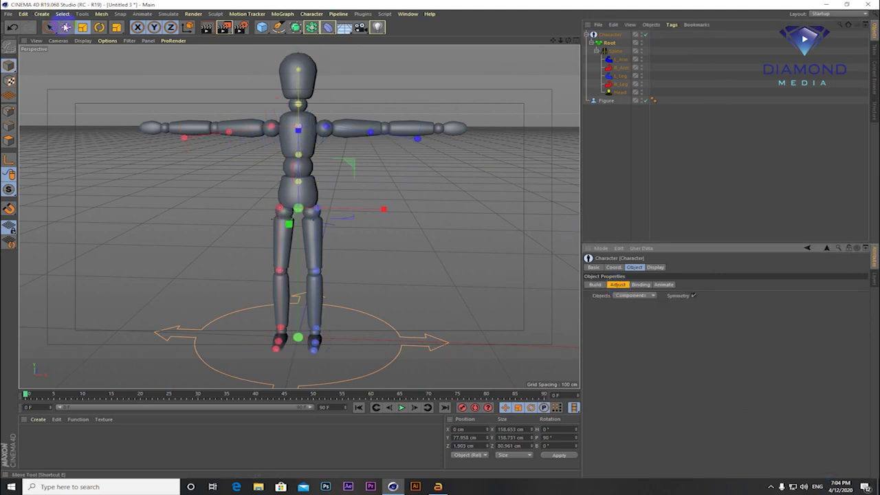
pyautogui.click(66, 27)
pyautogui.moveTo(277, 220); pyautogui.dragTo(278, 215)
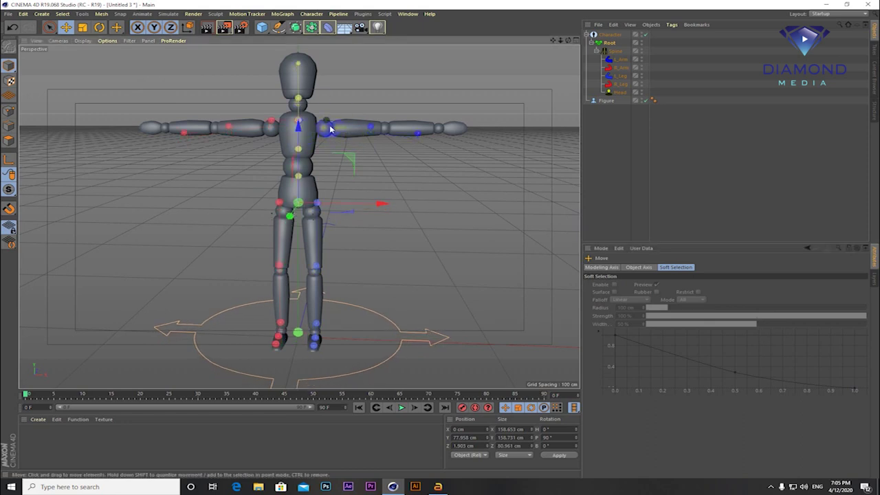
pyautogui.moveTo(330, 129); pyautogui.dragTo(338, 57)
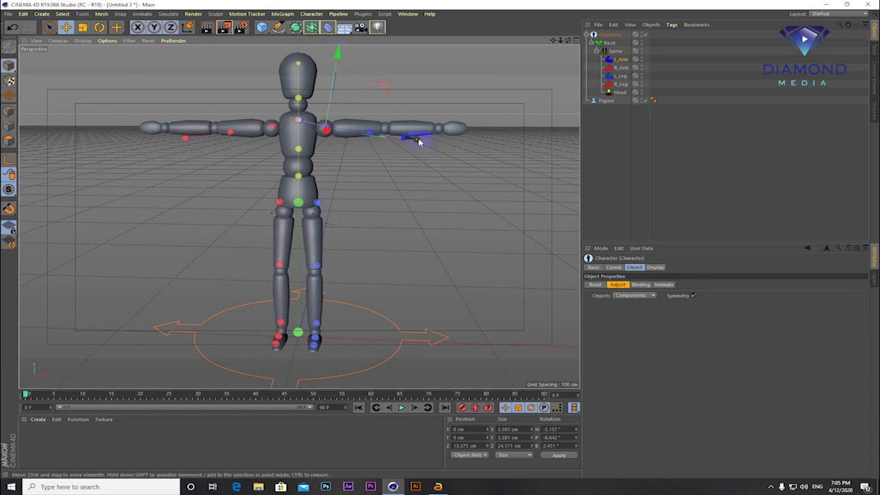
pyautogui.moveTo(415, 139); pyautogui.dragTo(547, 150)
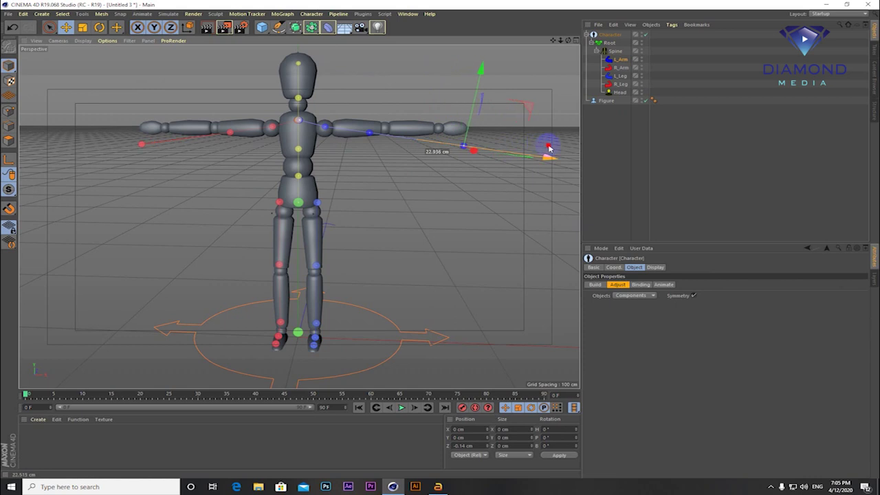
pyautogui.click(369, 134)
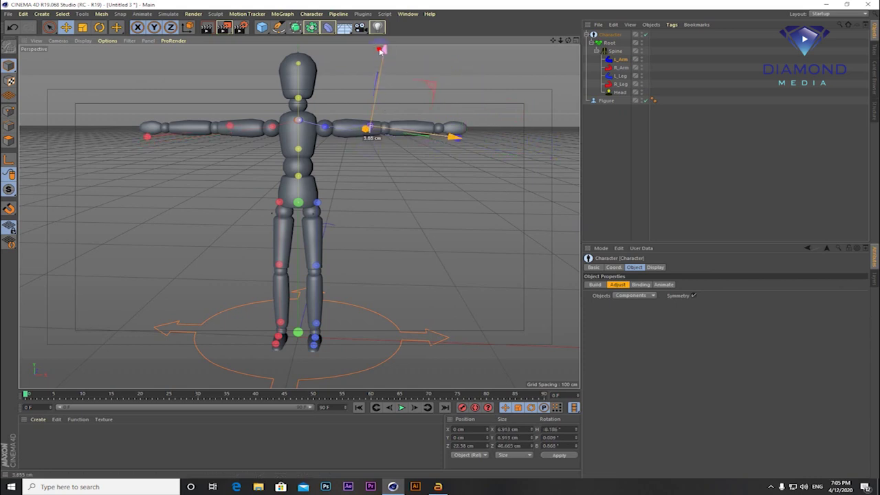
pyautogui.click(456, 132)
pyautogui.moveTo(472, 60); pyautogui.dragTo(477, 52)
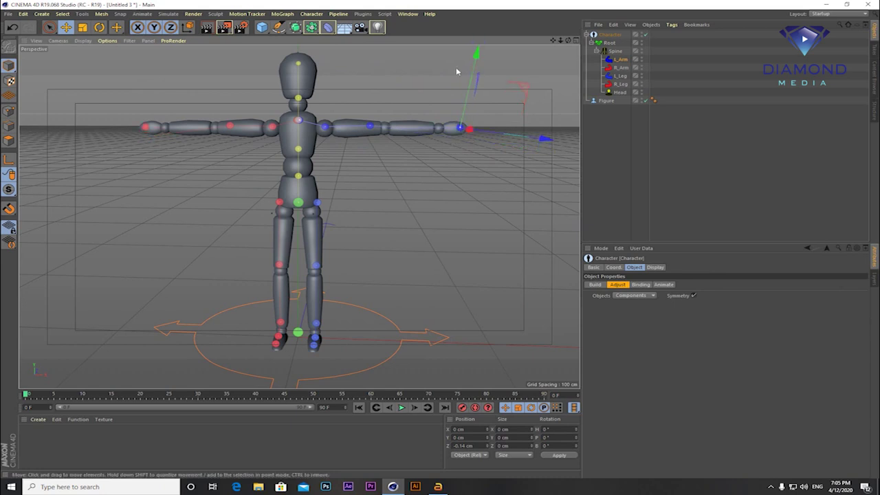
# Align the neck, root and hip joints with the Figure's neck, feet and hips.
pyautogui.click(294, 100)
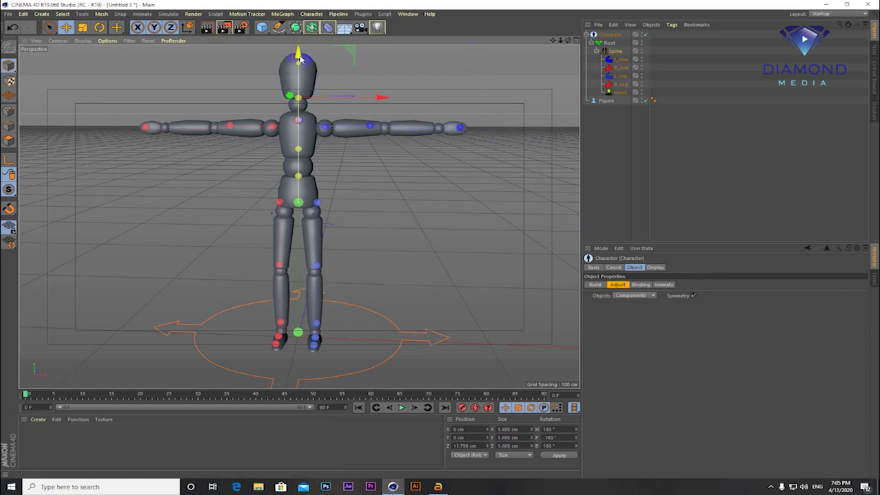
pyautogui.moveTo(299, 57); pyautogui.dragTo(301, 66)
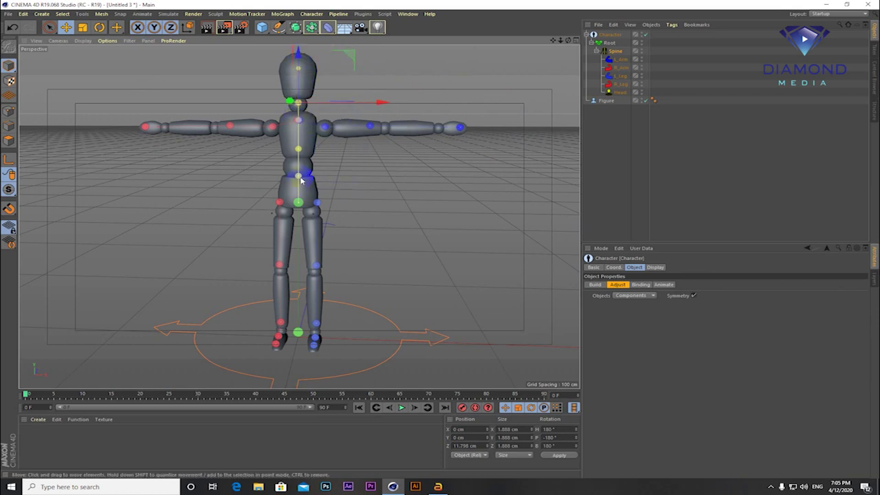
pyautogui.click(298, 202)
pyautogui.click(299, 334)
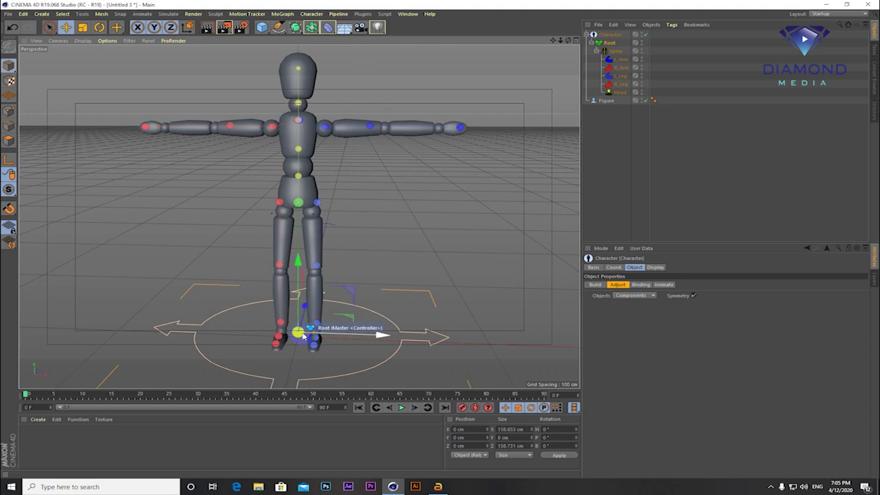
pyautogui.moveTo(297, 259); pyautogui.dragTo(298, 265)
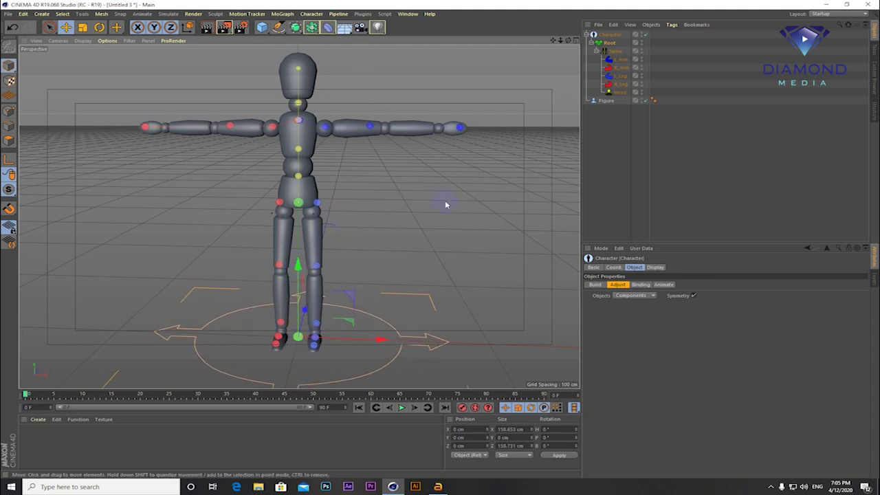
pyautogui.click(298, 202)
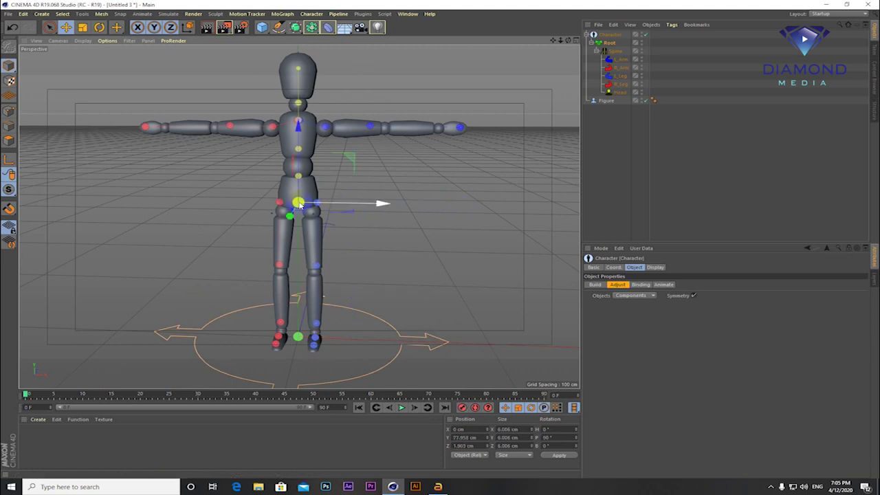
pyautogui.moveTo(297, 127); pyautogui.dragTo(297, 125)
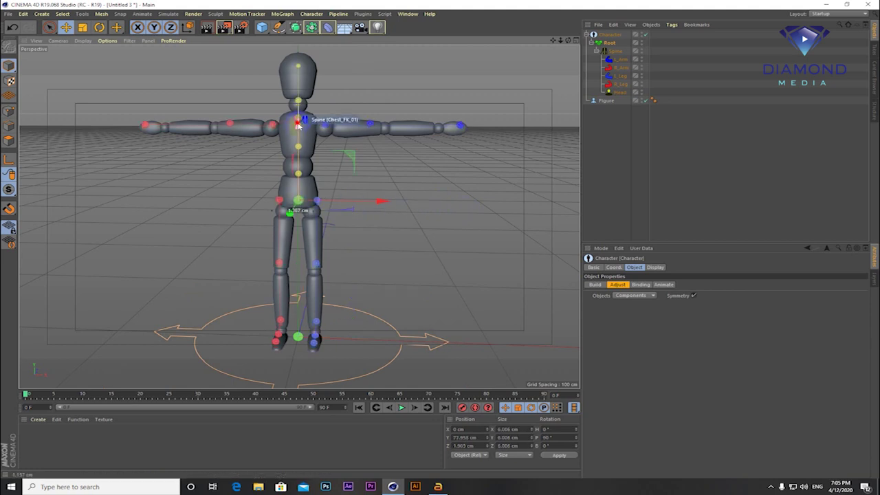
# Make the Figure editable and connect all its parts into a single mesh, Figure.1.
pyautogui.moveTo(459, 225)
pyautogui.keyDown('alt'); pyautogui.mouseDown()
pyautogui.moveTo(282, 208)
pyautogui.moveTo(332, 208)
pyautogui.mouseUp(); pyautogui.keyUp('alt')
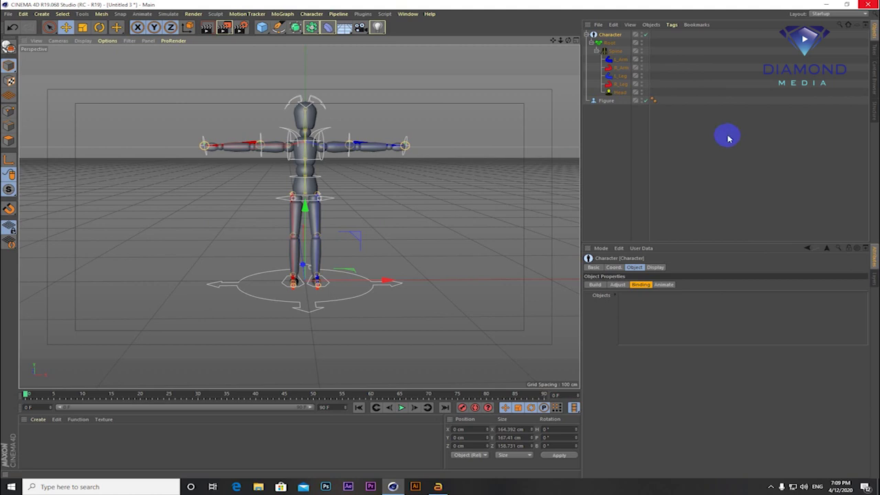
pyautogui.click(606, 101)
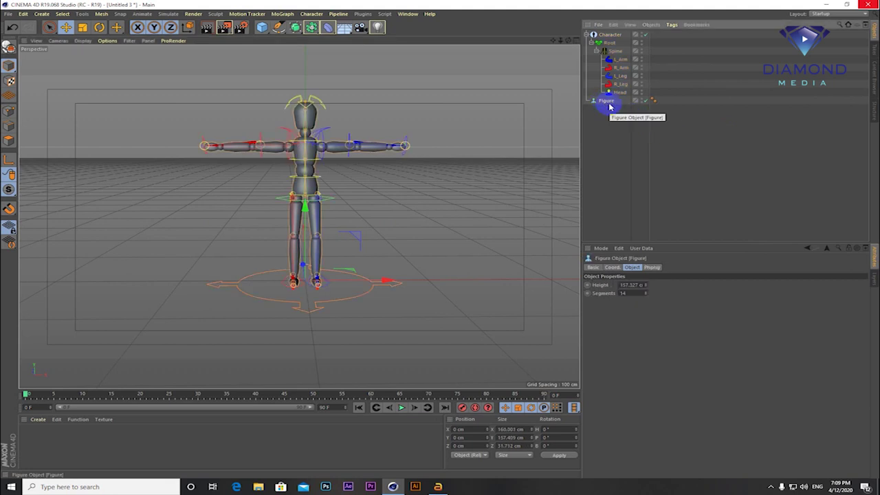
pyautogui.click(8, 46)
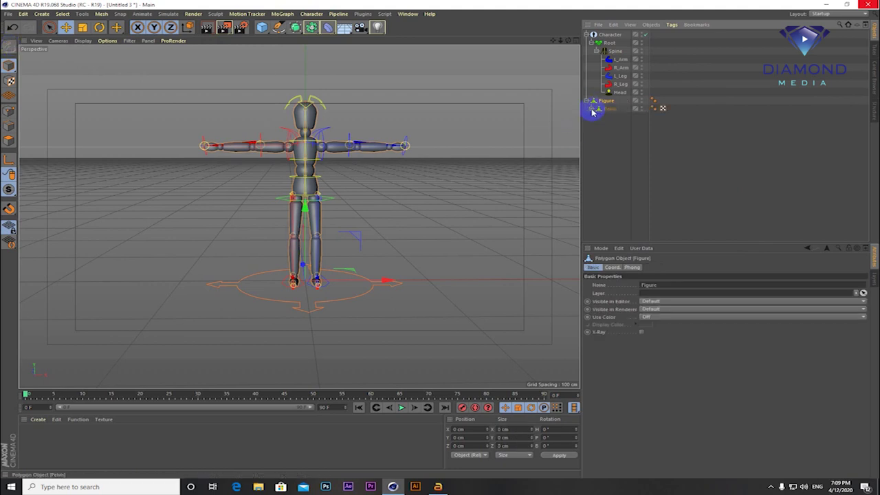
pyautogui.click(591, 109)
pyautogui.moveTo(628, 180); pyautogui.dragTo(602, 103)
pyautogui.rightClick(606, 104)
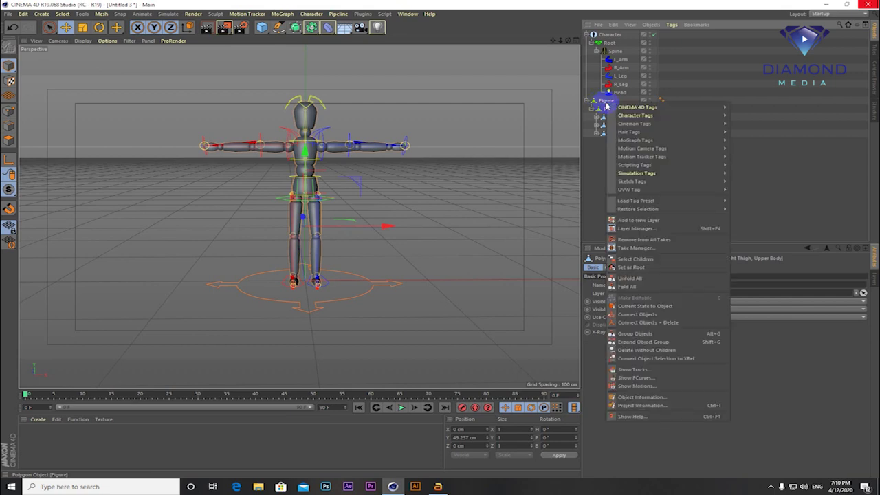
pyautogui.click(647, 322)
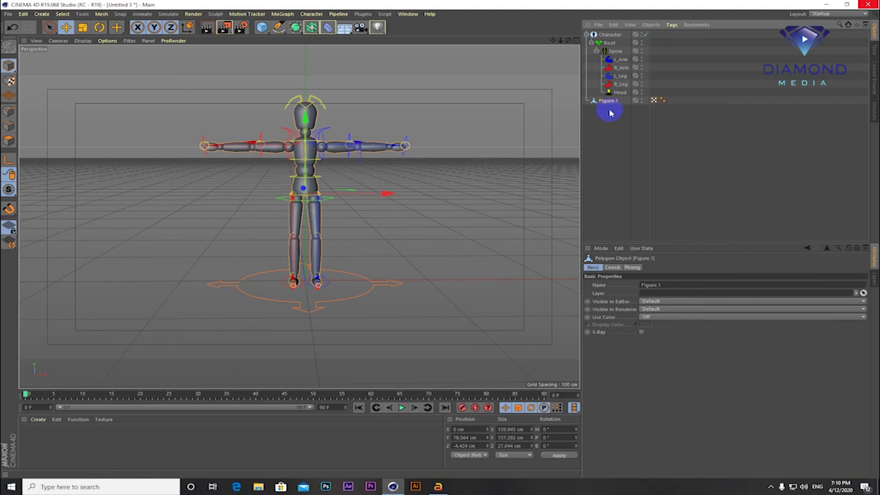
# Bind Figure.1 to the Character rig via the Binding Objects field.
pyautogui.click(611, 35)
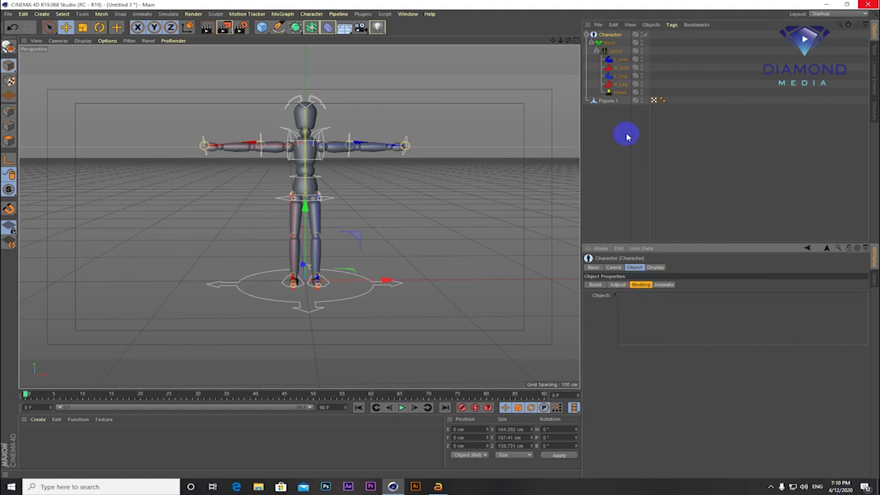
pyautogui.moveTo(608, 101); pyautogui.dragTo(648, 319)
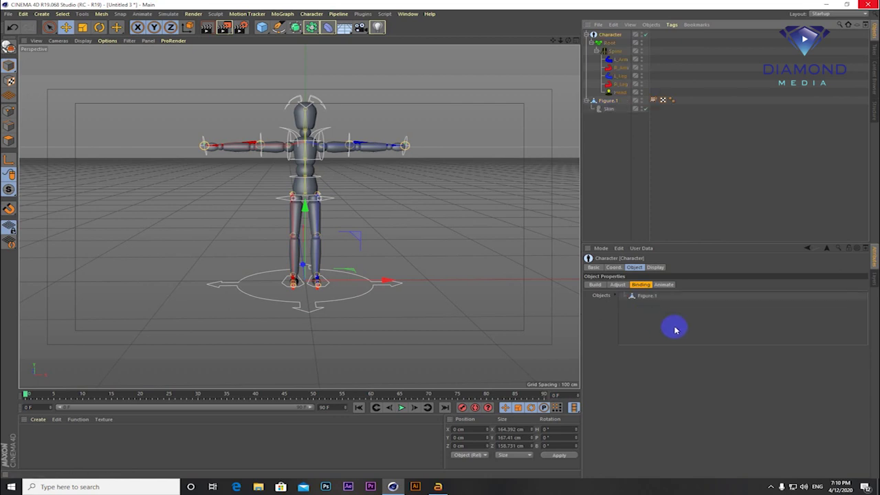
pyautogui.keyDown('alt'); pyautogui.moveTo(497, 249); pyautogui.dragTo(431, 253); pyautogui.keyUp('alt')
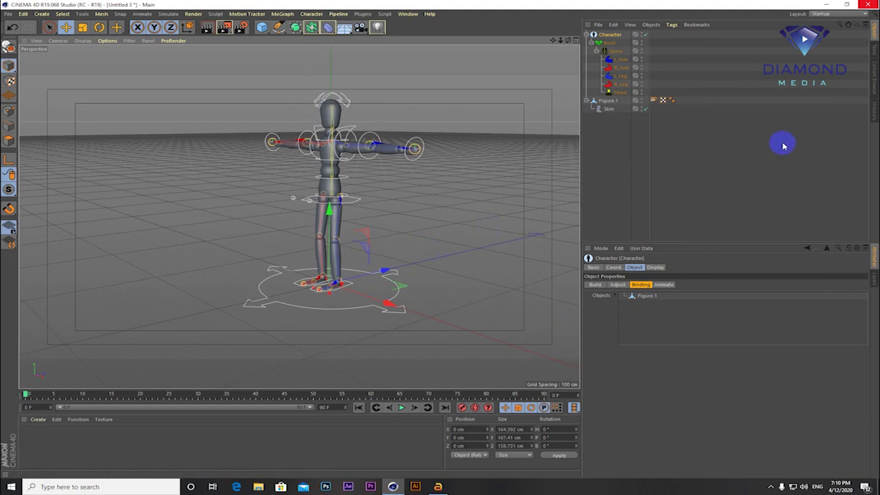
# Add a CMotion walk to the Character (Static walk, 27.382 cm stride) and select it.
pyautogui.click(665, 284)
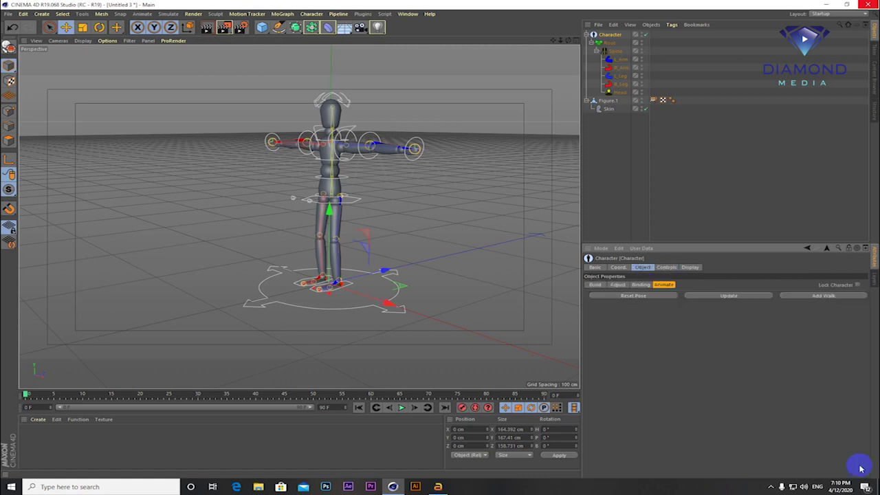
pyautogui.click(644, 268)
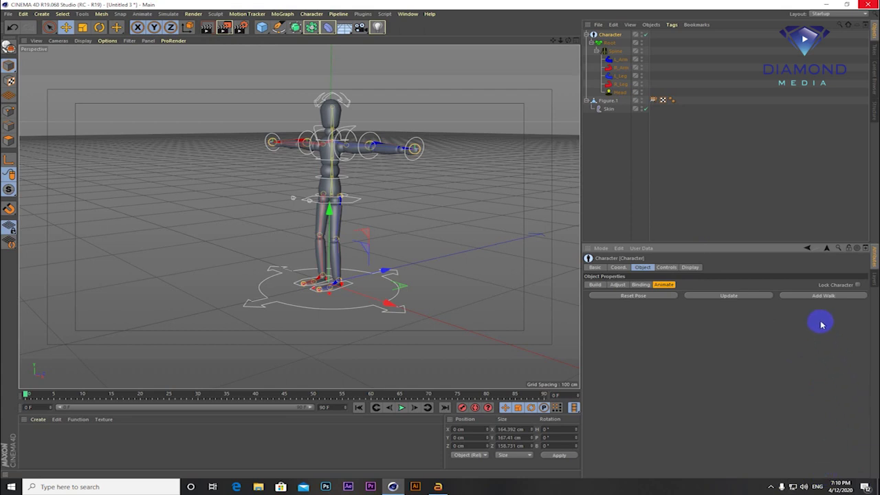
pyautogui.click(819, 296)
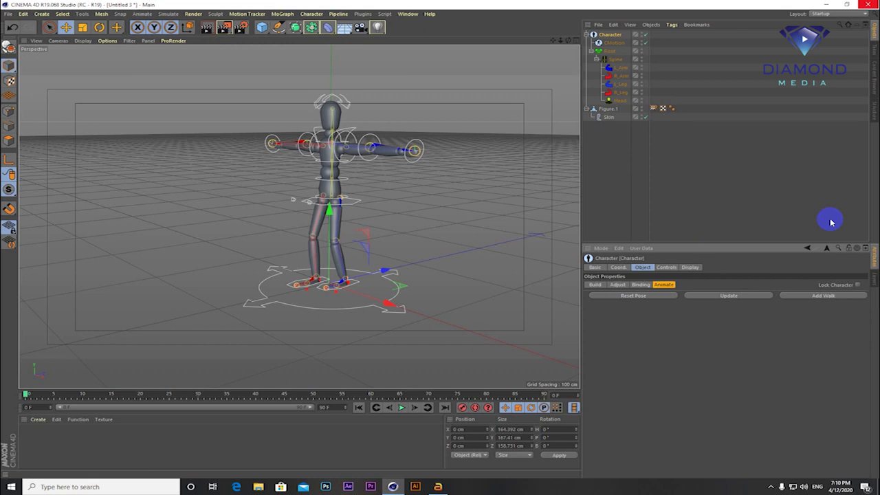
pyautogui.click(617, 44)
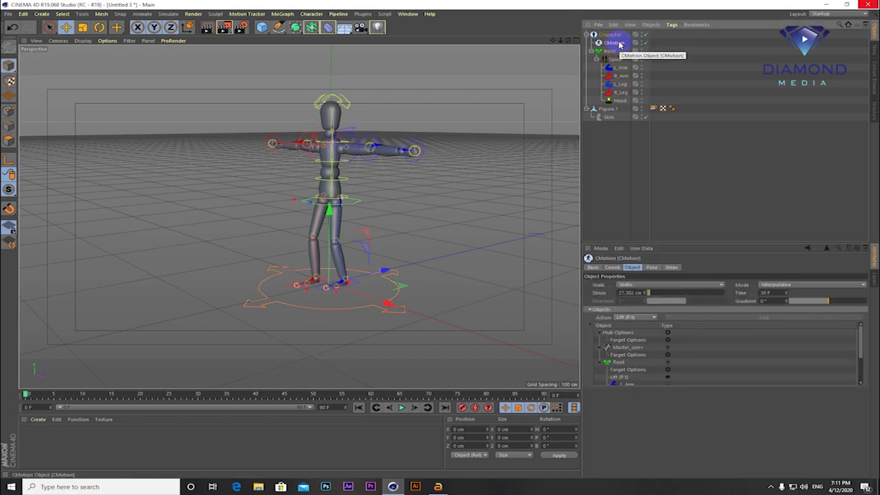
# Preview the static walk animation, then stop it and rewind toward the start.
pyautogui.click(402, 408)
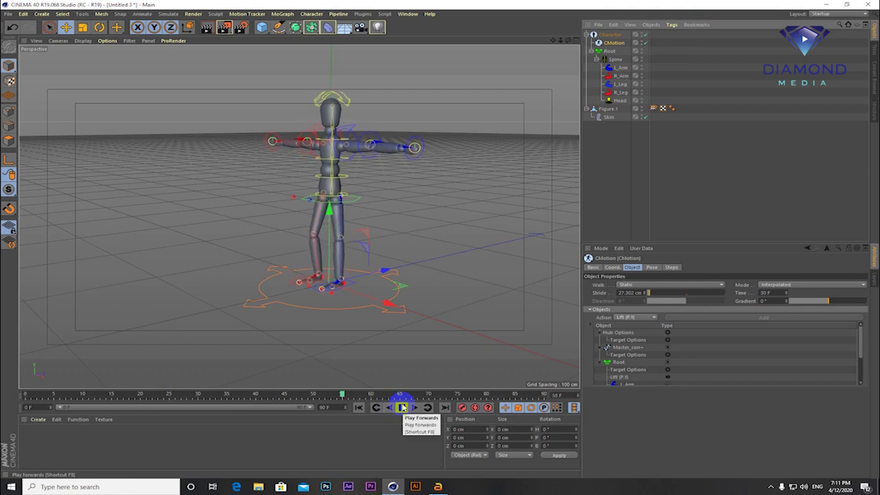
pyautogui.click(402, 407)
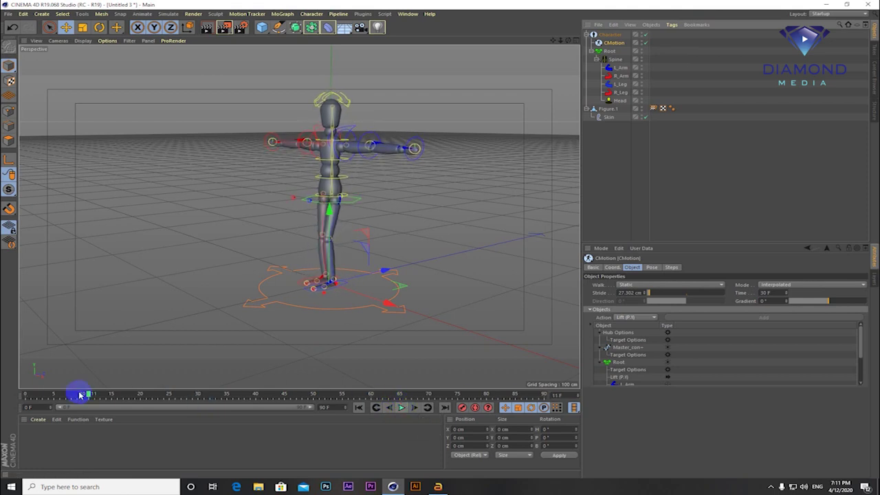
pyautogui.moveTo(78, 392); pyautogui.dragTo(27, 393)
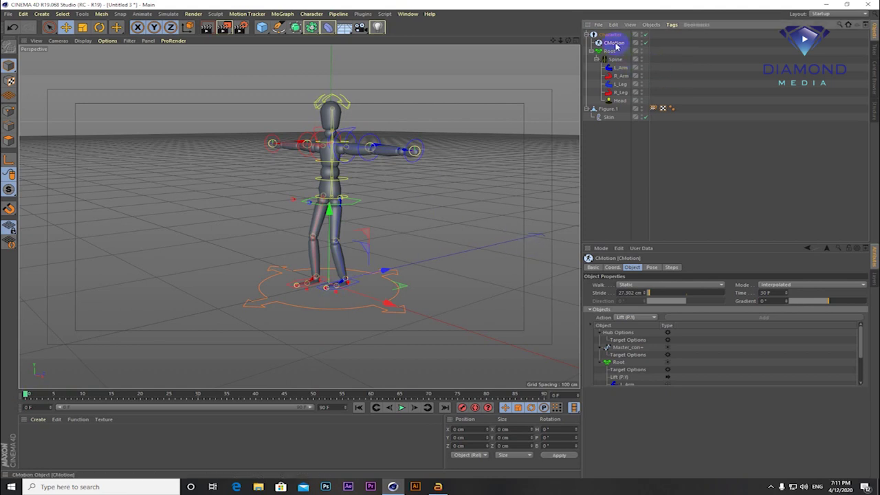
# Change the CMotion Walk type from Static to Line and play the animation.
pyautogui.click(639, 285)
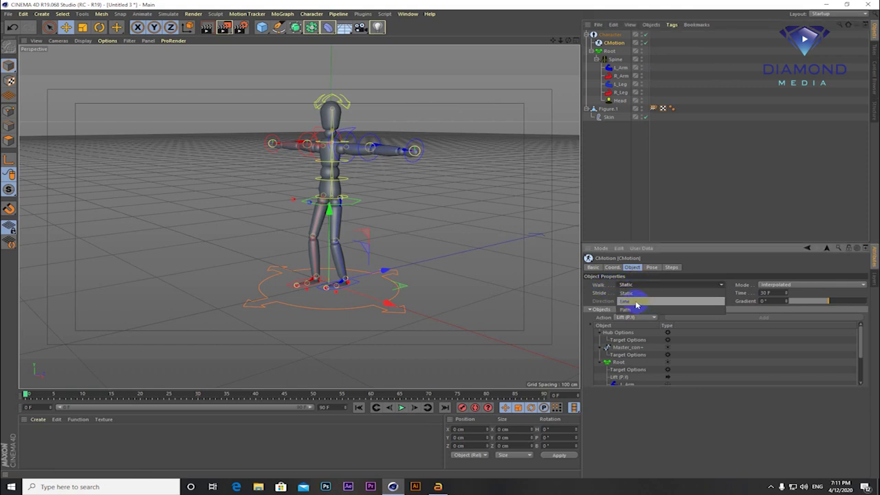
pyautogui.click(637, 303)
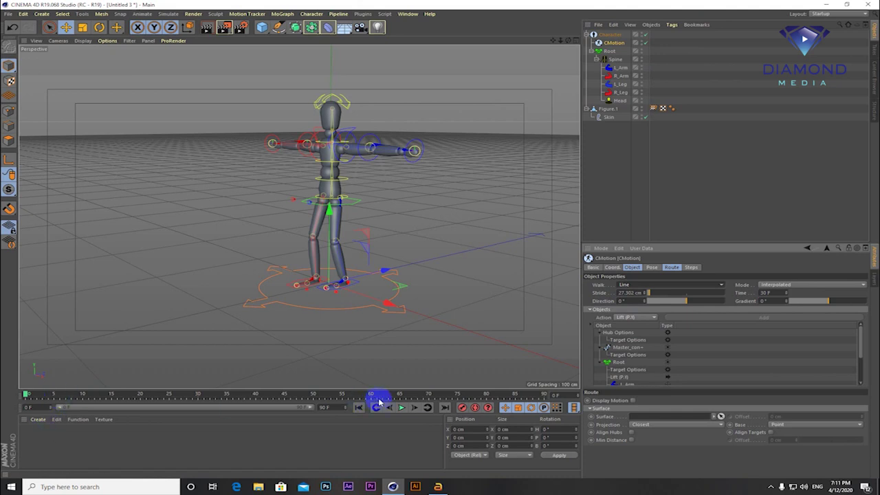
pyautogui.click(400, 408)
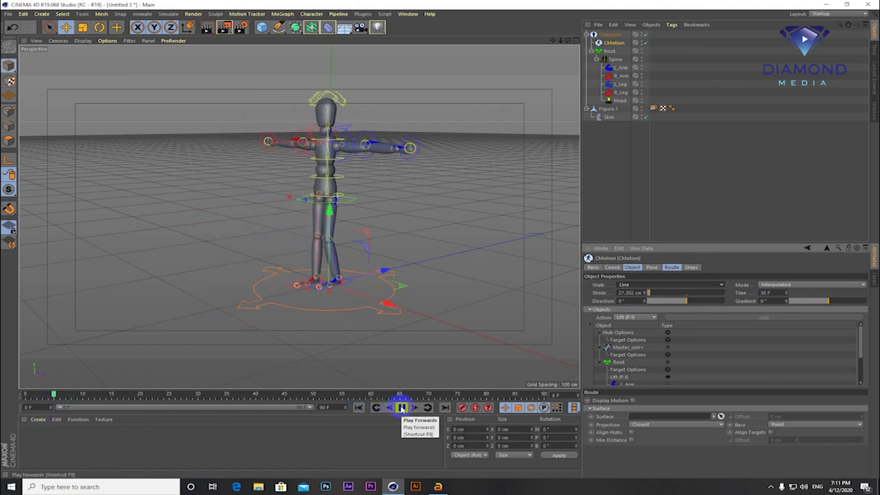
# Lengthen the CMotion stride to 208 cm from a lower, frontal view and preview it.
pyautogui.click(401, 408)
pyautogui.moveTo(344, 314)
pyautogui.keyDown('alt'); pyautogui.mouseDown()
pyautogui.moveTo(375, 311)
pyautogui.moveTo(414, 273)
pyautogui.moveTo(457, 299)
pyautogui.mouseUp(); pyautogui.keyUp('alt')
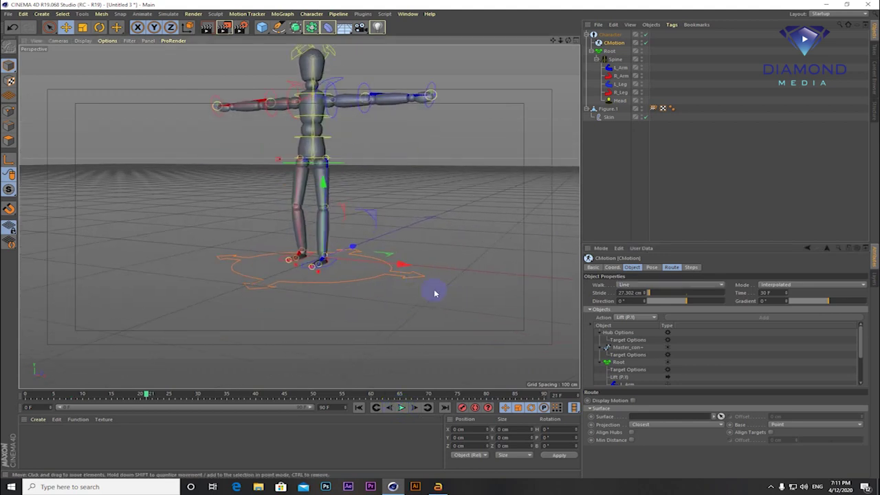
pyautogui.doubleClick(636, 294)
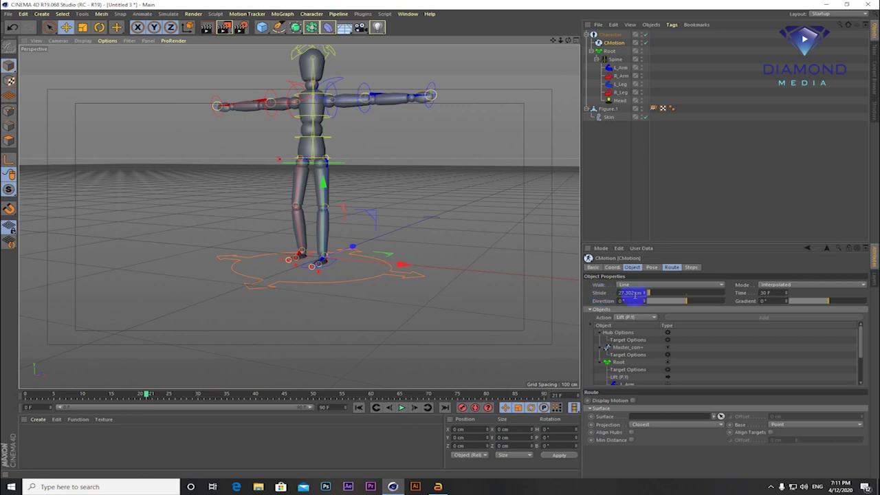
pyautogui.moveTo(653, 298)
pyautogui.mouseDown()
pyautogui.moveTo(661, 293)
pyautogui.moveTo(644, 303)
pyautogui.moveTo(664, 296)
pyautogui.mouseUp()
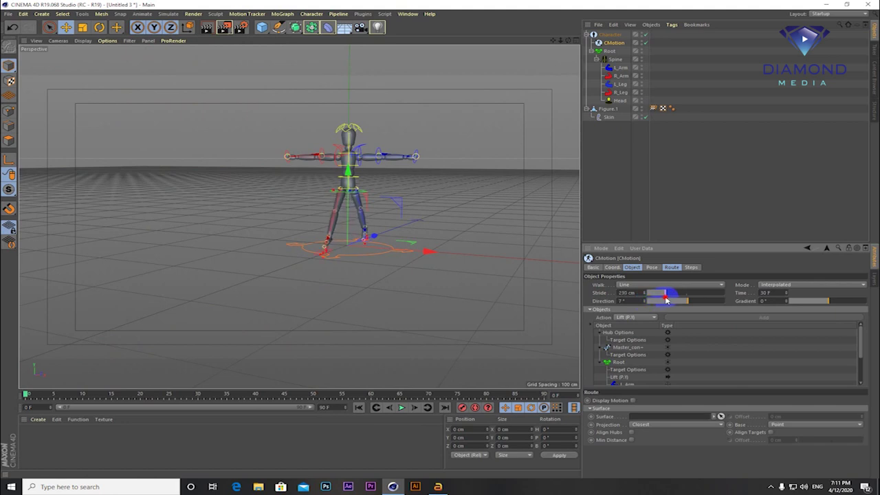
pyautogui.click(402, 407)
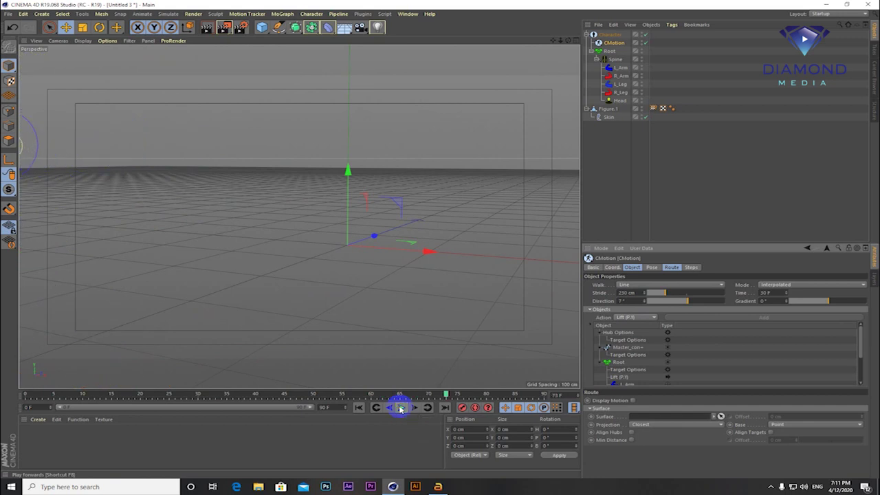
# Increase the stride to 462 cm and replay the walk from the start.
pyautogui.moveTo(681, 293); pyautogui.dragTo(686, 293)
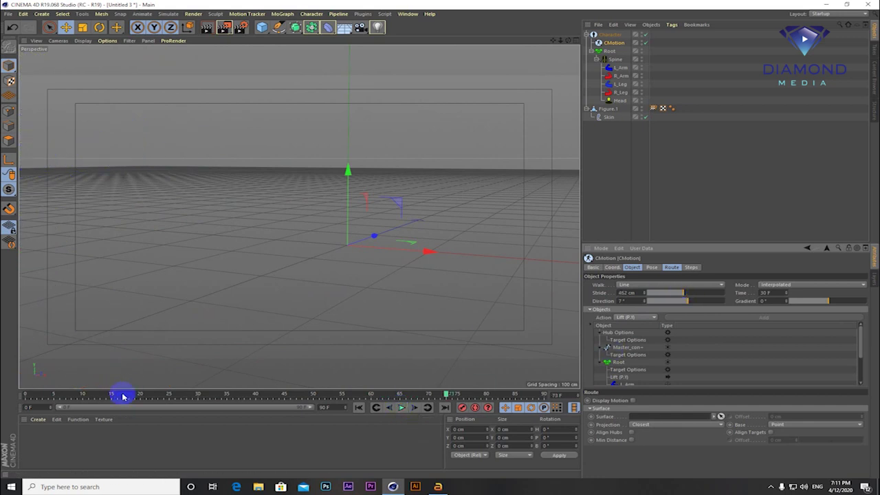
pyautogui.moveTo(124, 397); pyautogui.dragTo(16, 394)
pyautogui.click(402, 408)
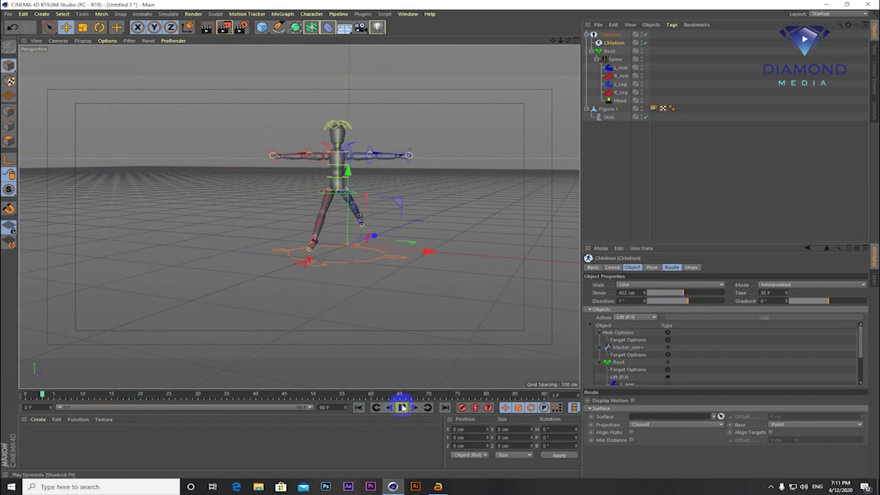
pyautogui.click(704, 285)
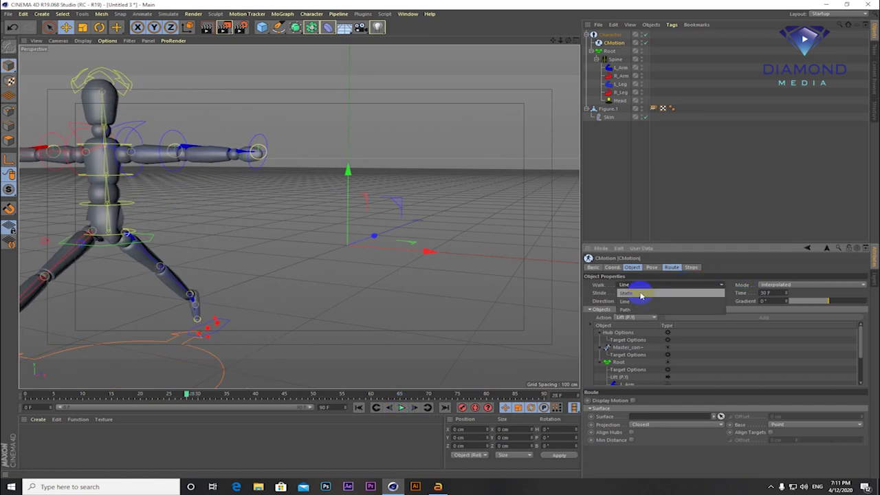
# Switch the walk to Static and drop the stride to 0 cm.
pyautogui.click(640, 293)
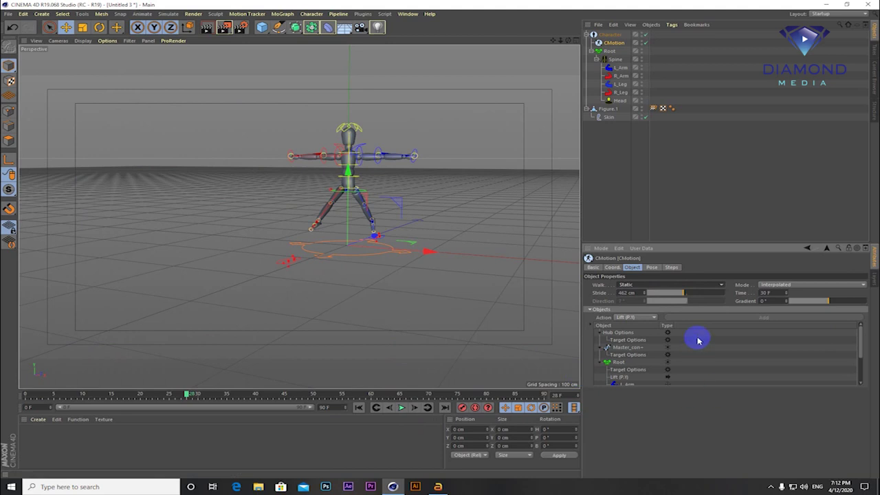
pyautogui.moveTo(661, 293); pyautogui.dragTo(653, 304)
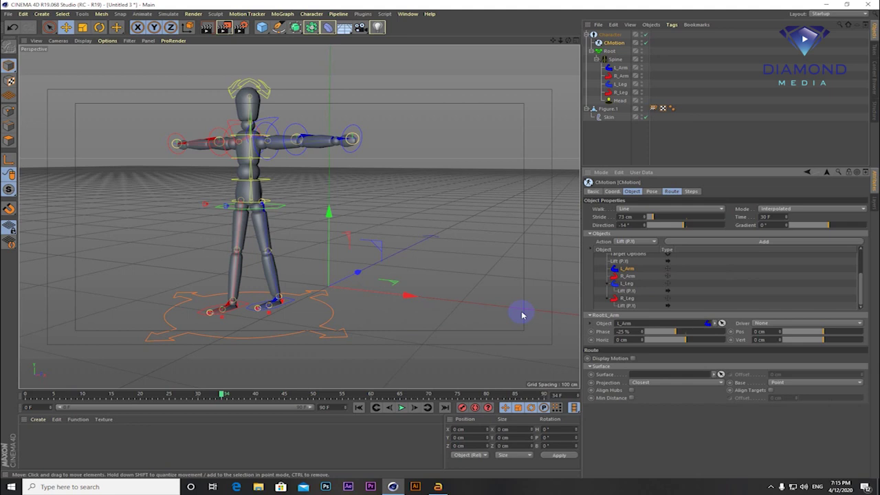
# Inspect the Phase of L_Leg, R_Leg and R_Arm, ending on R_Arm's 25% phase.
pyautogui.click(625, 283)
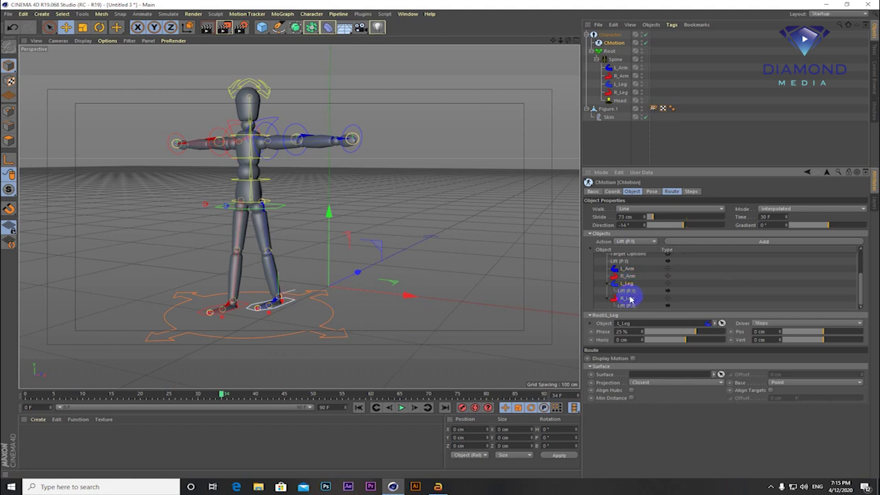
pyautogui.click(628, 298)
pyautogui.moveTo(864, 284)
pyautogui.mouseDown()
pyautogui.moveTo(858, 255)
pyautogui.moveTo(866, 275)
pyautogui.mouseUp()
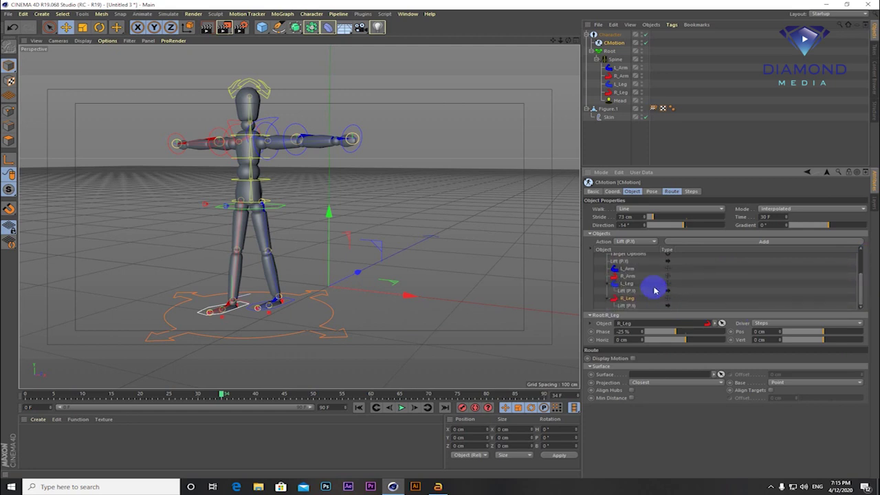
pyautogui.click(628, 276)
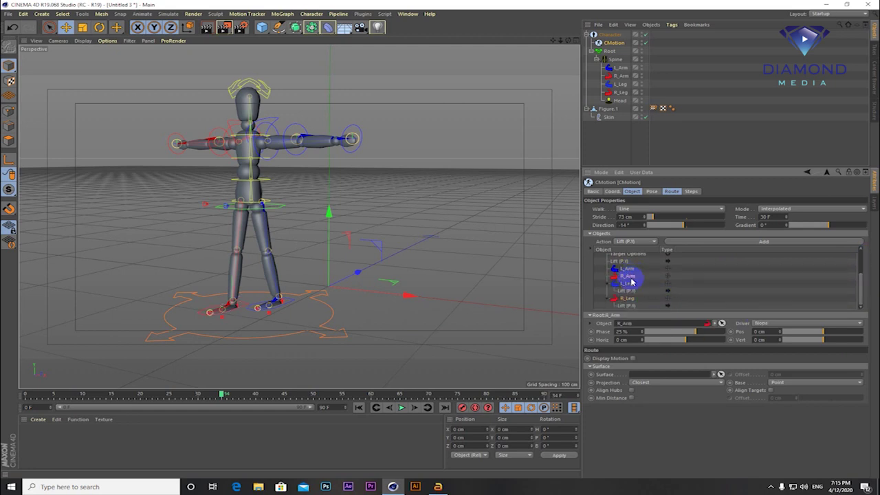